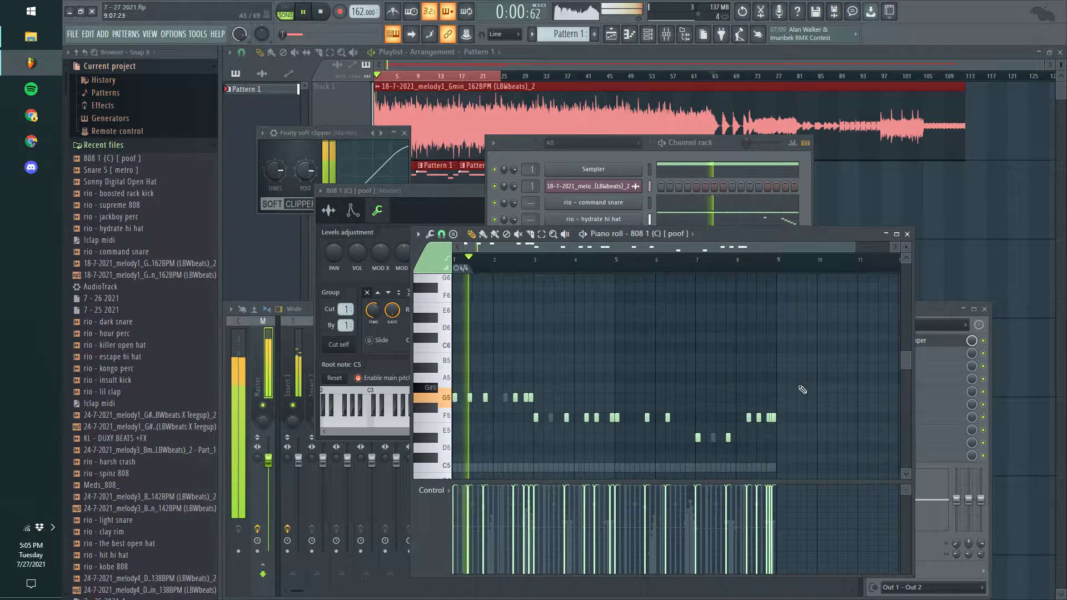
Delete the extra F5 note in the closing cluster of bar 8 in the 808 1 (C) [poof] piano roll.
{"action": "scroll", "coordinate": [783, 408], "scroll_direction": "up", "scroll_amount": 4}
{"action": "left_click_drag", "start_coordinate": [799, 441], "coordinate": [756, 406]}
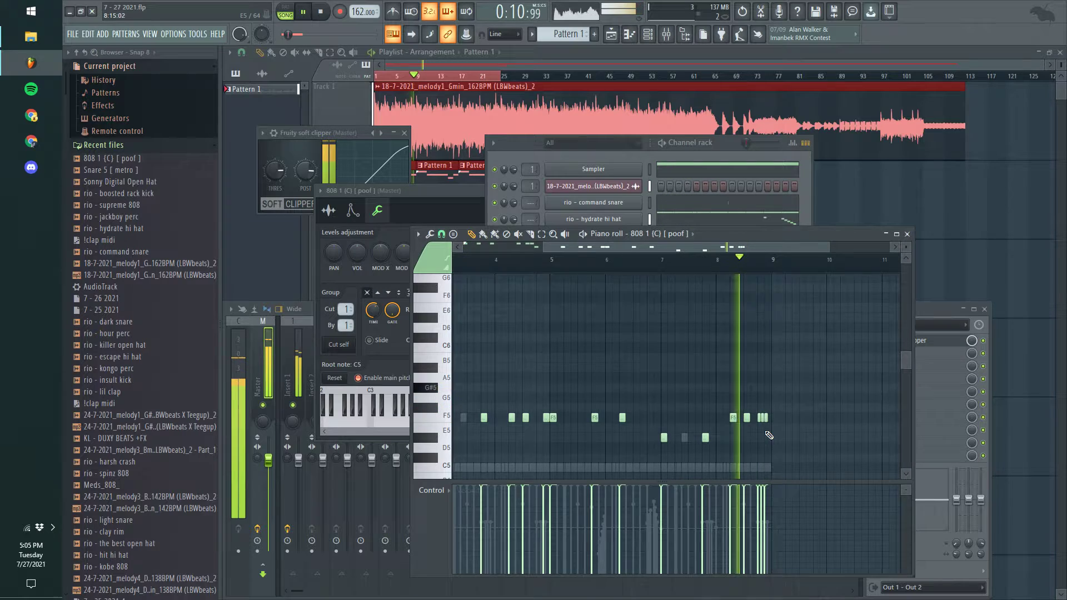
{"action": "scroll", "coordinate": [769, 431], "scroll_direction": "up", "scroll_amount": 2}
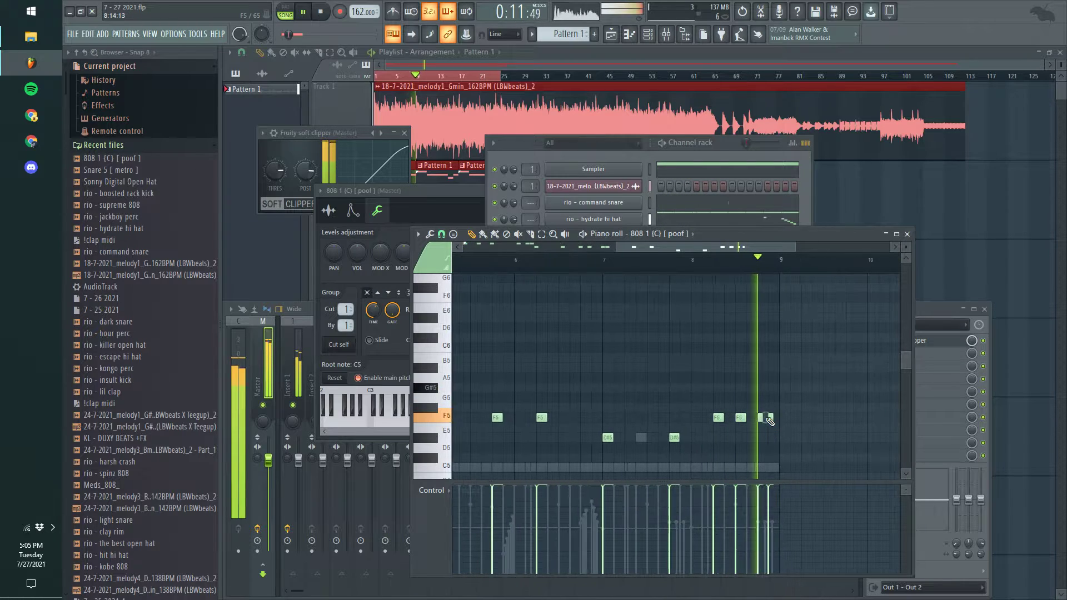
{"action": "right_click", "coordinate": [765, 418]}
{"action": "scroll", "coordinate": [771, 384], "scroll_direction": "down", "scroll_amount": 4}
Replace the rio - supreme 808 channel's sample with rio - spinz 808 and review its sampler settings.
{"action": "left_click", "coordinate": [503, 164]}
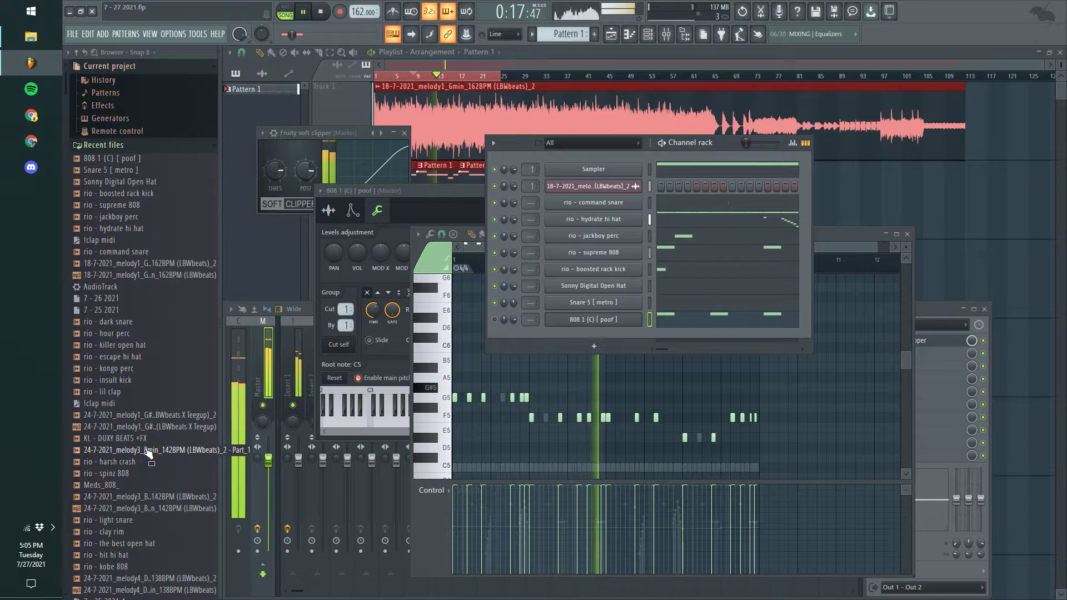
{"action": "left_click_drag", "start_coordinate": [606, 343], "coordinate": [620, 253]}
{"action": "left_click", "coordinate": [422, 221]}
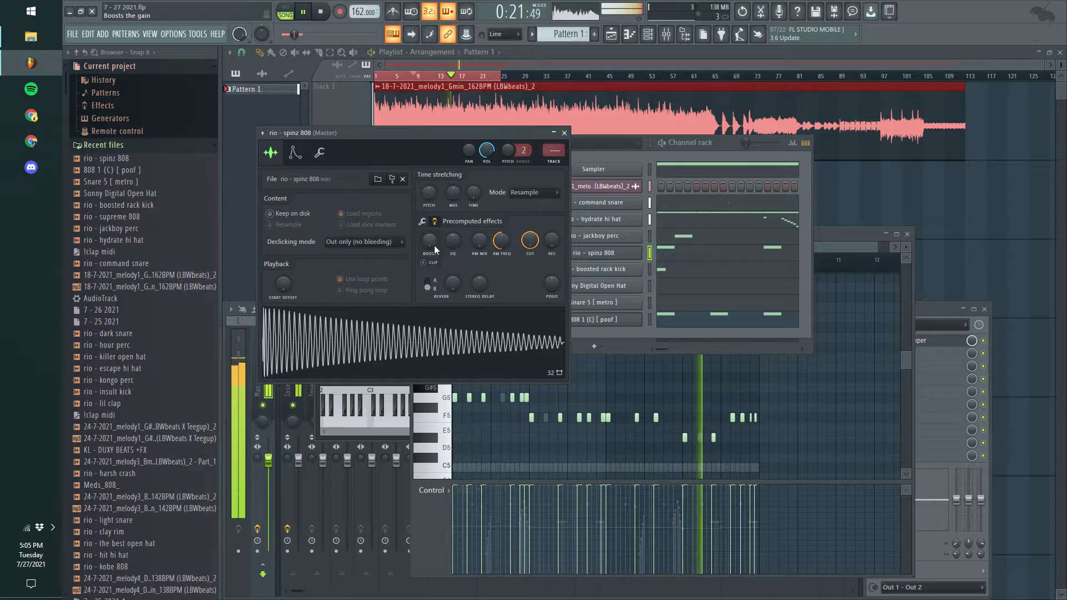
{"action": "left_click", "coordinate": [320, 154]}
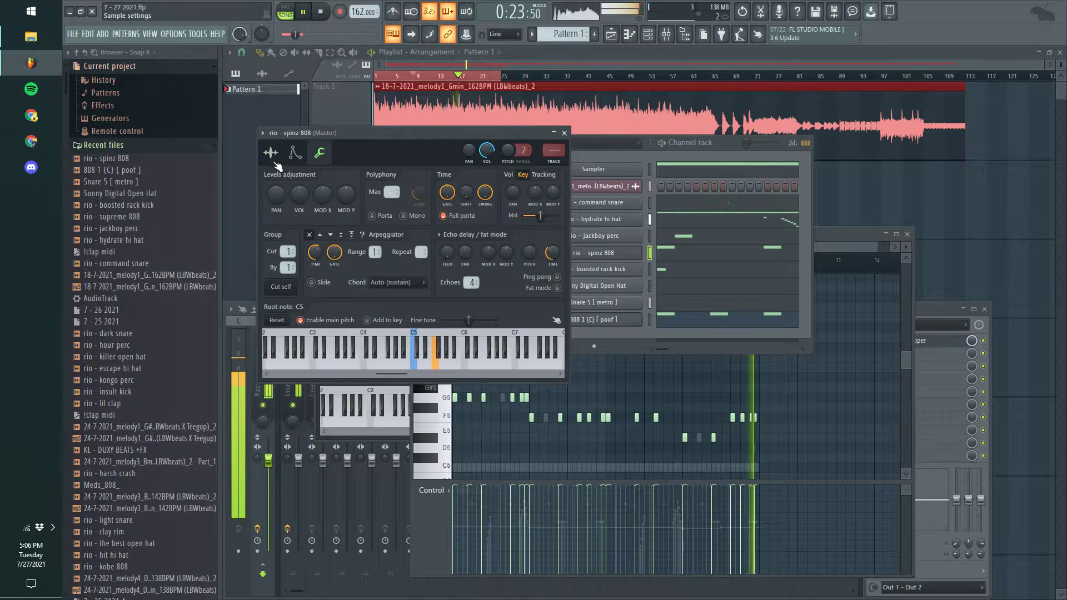
{"action": "left_click", "coordinate": [272, 154]}
{"action": "left_click", "coordinate": [565, 134]}
Open the rio - spinz 808 piano roll and play the pattern back to check its notes.
{"action": "left_click", "coordinate": [681, 271]}
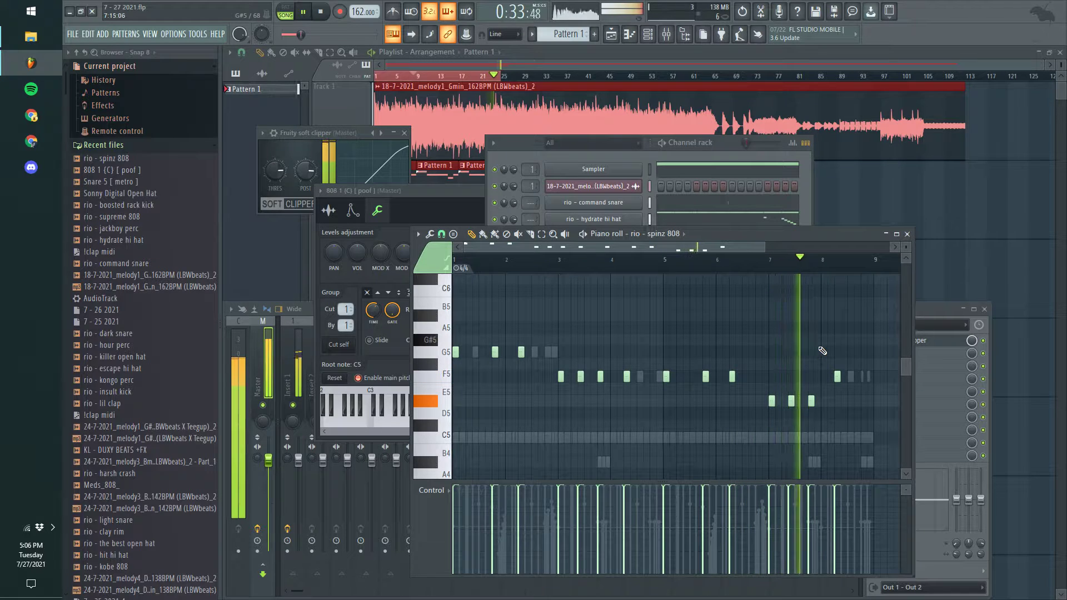
{"action": "scroll", "coordinate": [867, 348], "scroll_direction": "down", "scroll_amount": 1}
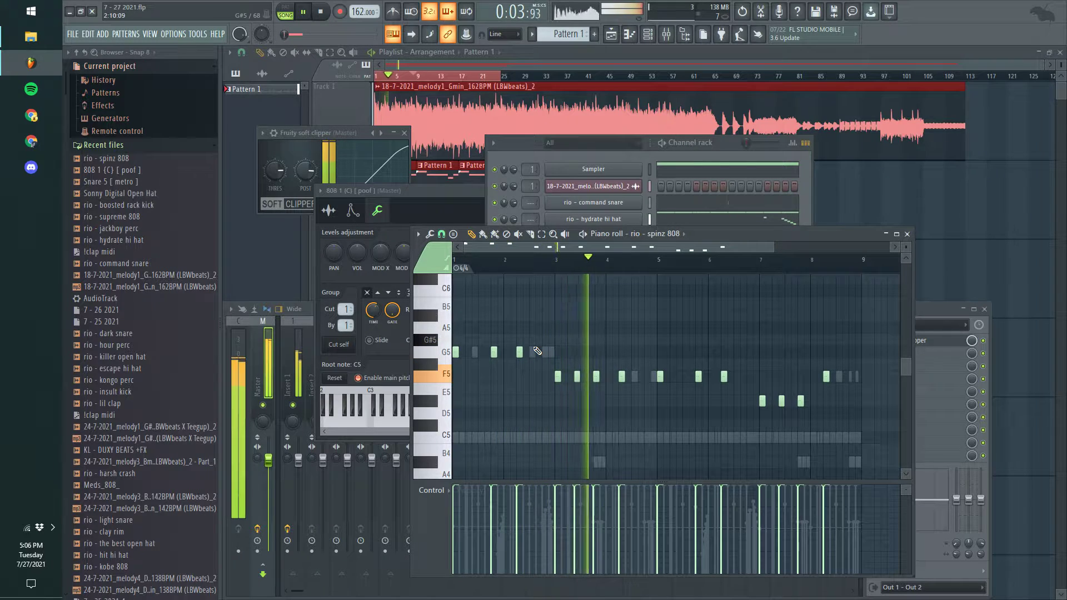
{"action": "left_click", "coordinate": [524, 270]}
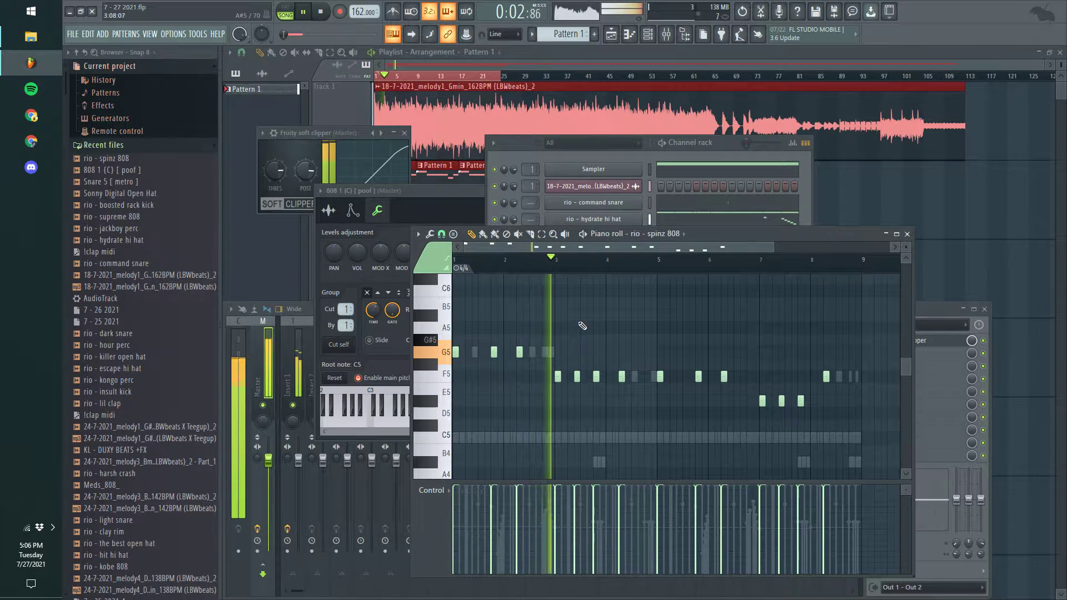
Delete all Pattern 1 clips from Track 2 of the playlist and clear the time selection.
{"action": "left_click", "coordinate": [543, 151]}
{"action": "left_click", "coordinate": [932, 217], "text": "ctrl"}
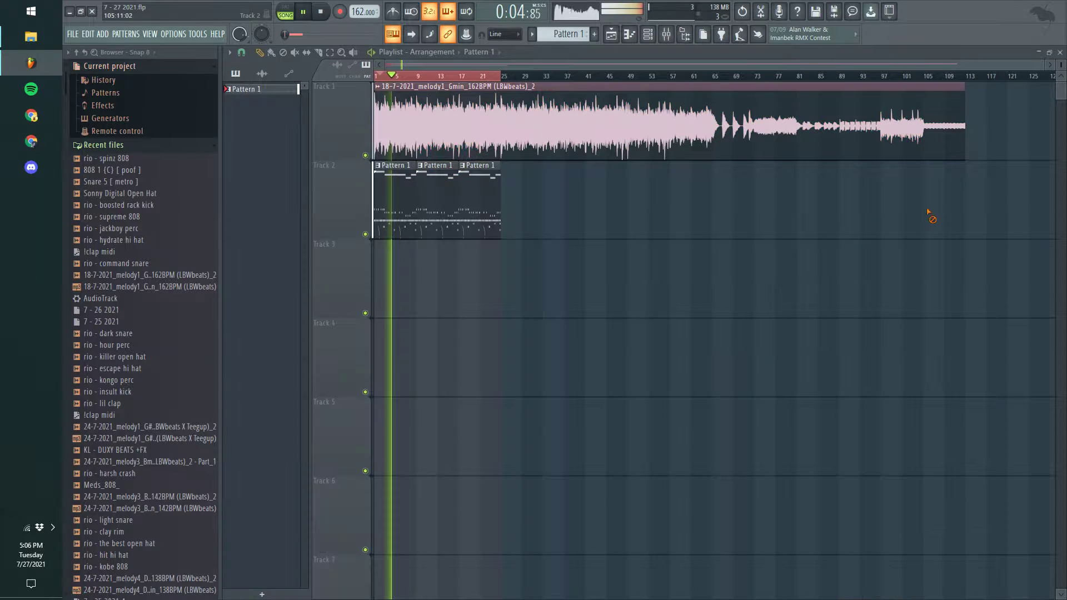
{"action": "key", "text": "ctrl+d"}
{"action": "right_click", "coordinate": [497, 214]}
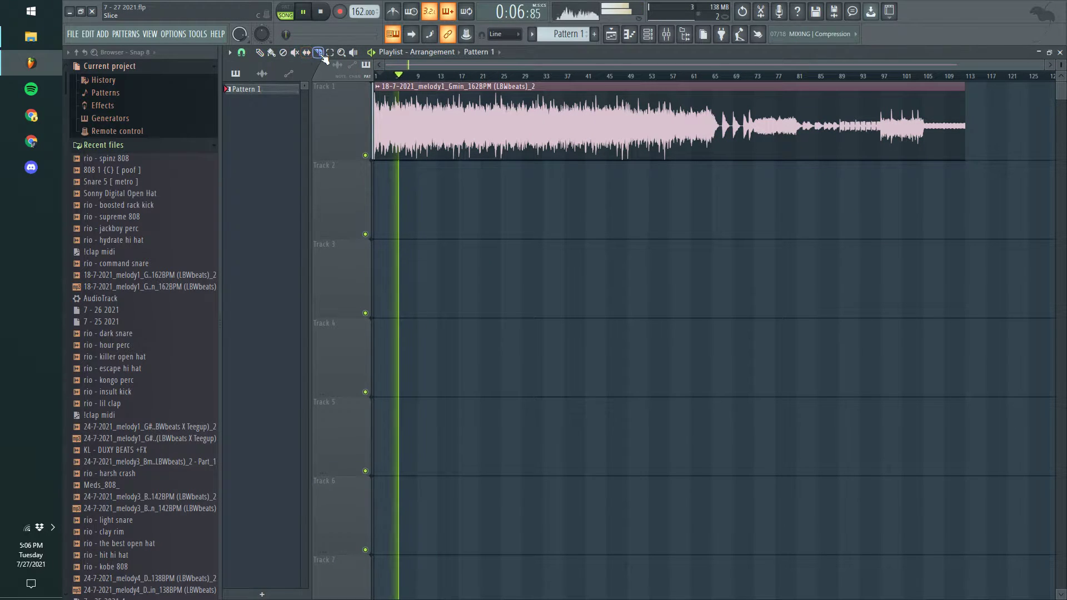
Slice the melody clip on Track 1 every eight bars, from bar 9 through bar 105.
{"action": "scroll", "coordinate": [429, 206], "scroll_direction": "up", "scroll_amount": 3}
{"action": "scroll", "coordinate": [429, 205], "scroll_direction": "up", "scroll_amount": 2}
{"action": "scroll", "coordinate": [428, 205], "scroll_direction": "down", "scroll_amount": 3}
{"action": "scroll", "coordinate": [427, 205], "scroll_direction": "down", "scroll_amount": 2}
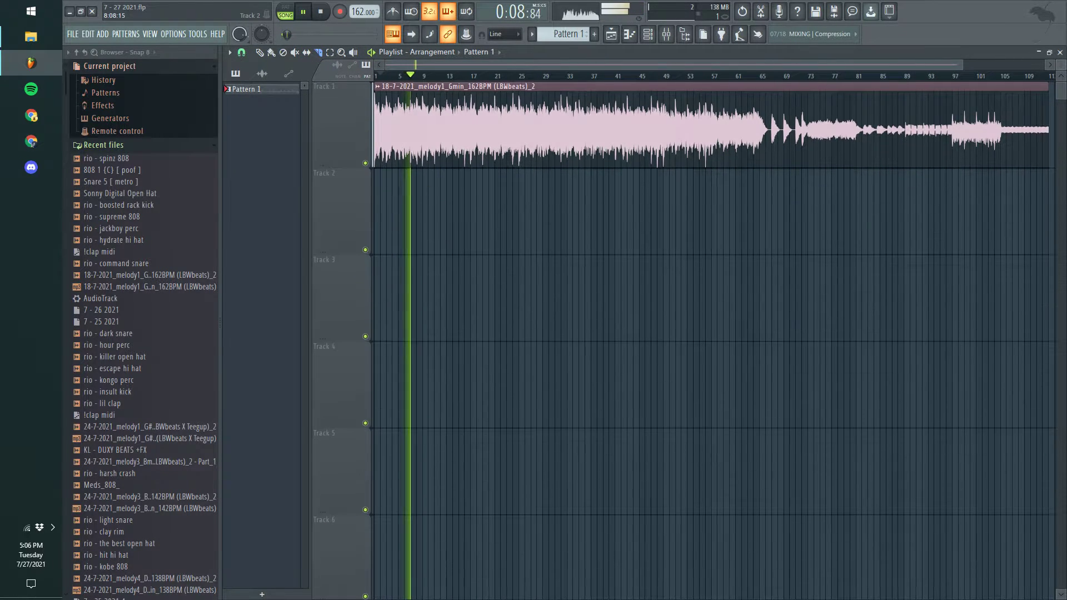
{"action": "scroll", "coordinate": [429, 142], "scroll_direction": "down", "scroll_amount": 5}
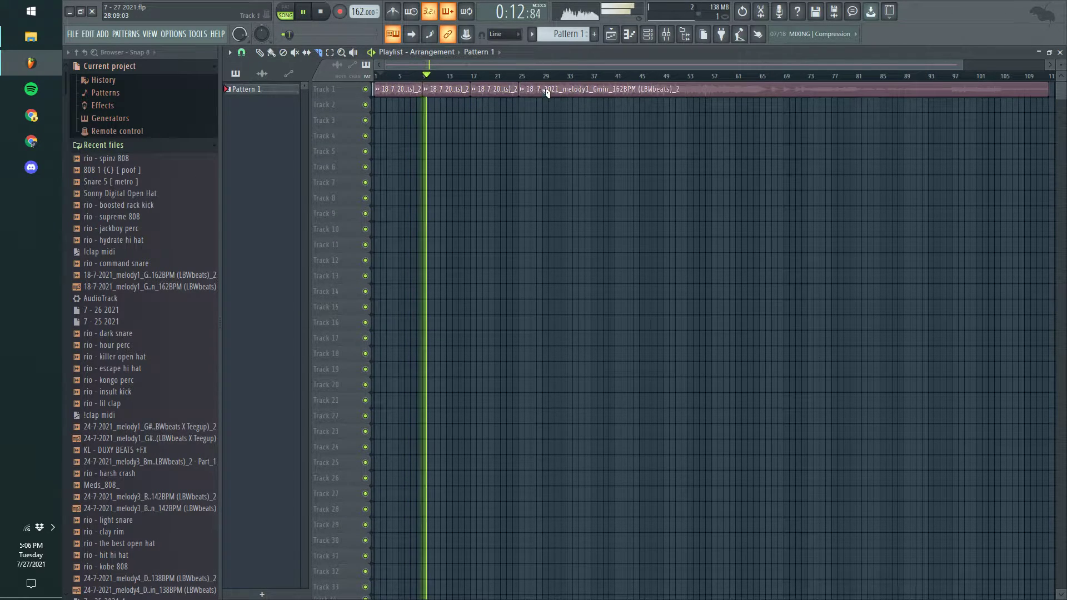
{"action": "left_click", "coordinate": [571, 78]}
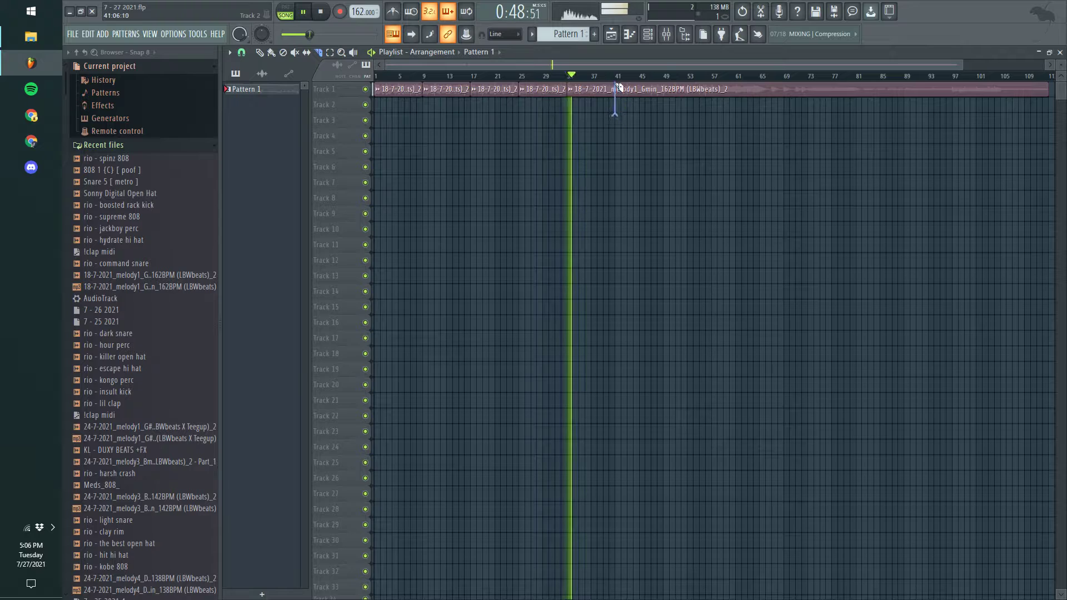
{"action": "left_click", "coordinate": [666, 78]}
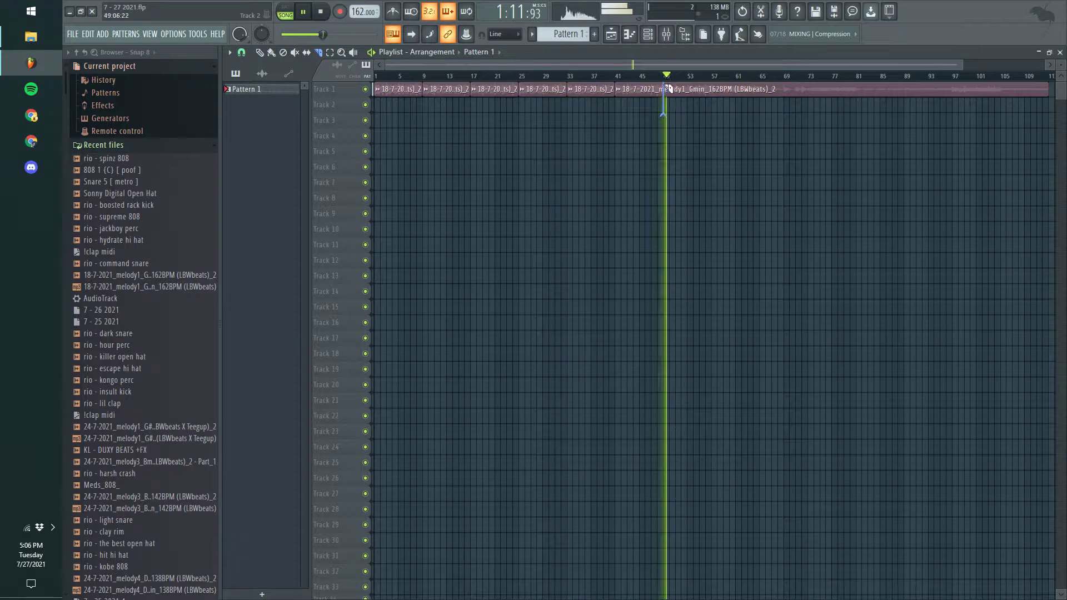
{"action": "left_click_drag", "start_coordinate": [669, 89], "coordinate": [813, 81]}
{"action": "left_click", "coordinate": [792, 76]}
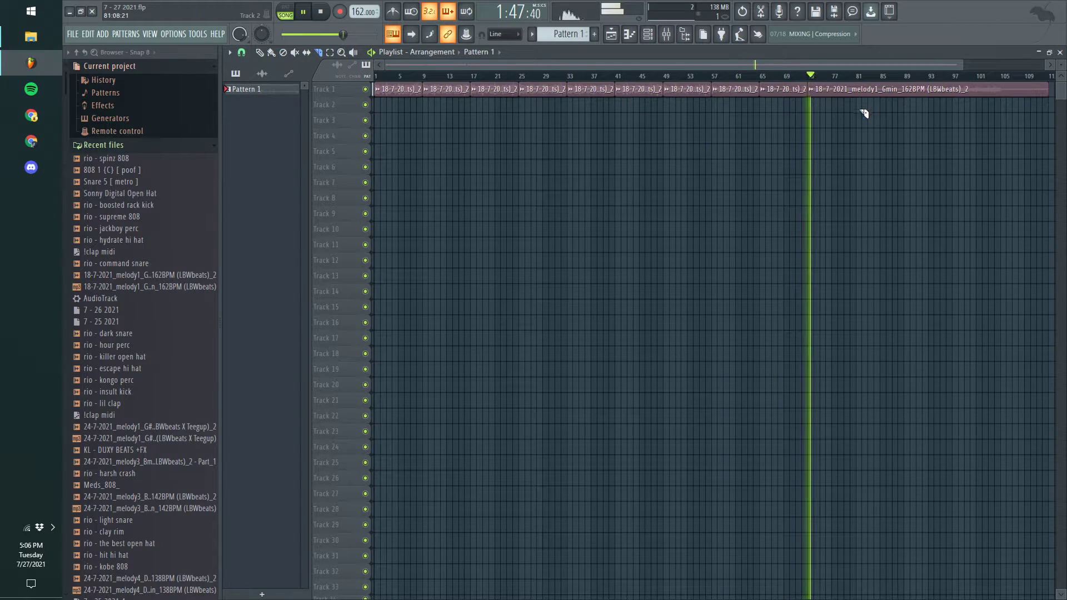
{"action": "left_click_drag", "start_coordinate": [863, 82], "coordinate": [911, 83]}
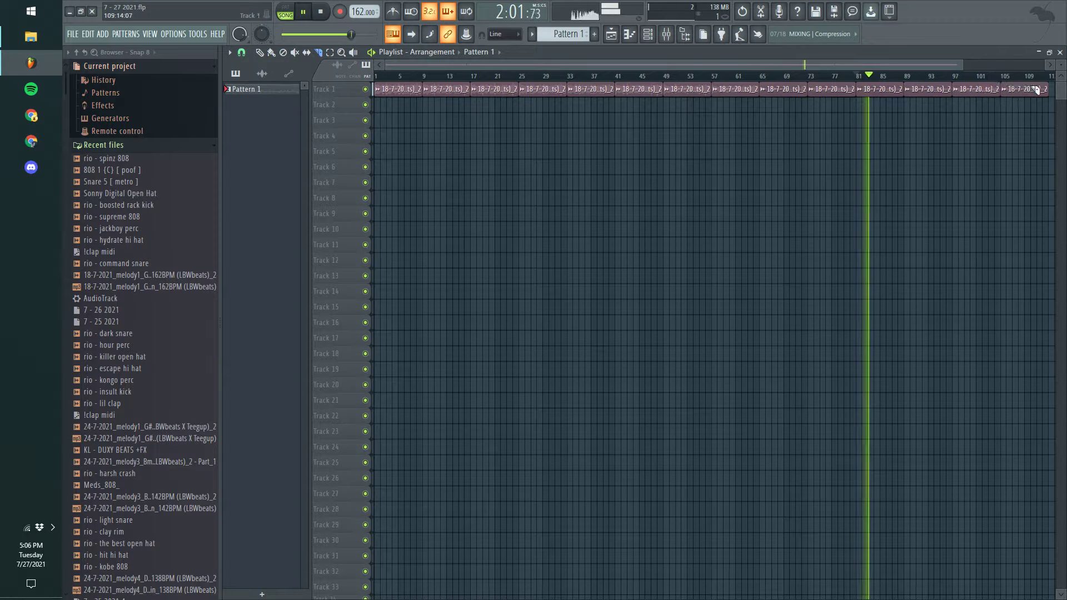
{"action": "left_click", "coordinate": [909, 76]}
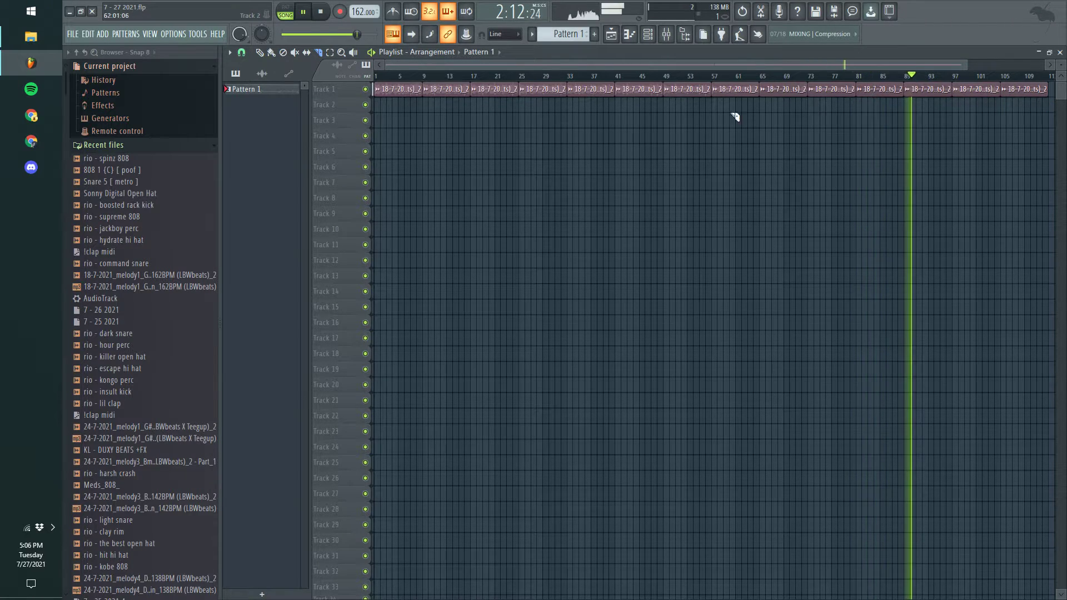
Play the sliced melody and move the slice at bar 41 to bar 1 of Track 5.
{"action": "scroll", "coordinate": [656, 127], "scroll_direction": "down", "scroll_amount": 2}
{"action": "scroll", "coordinate": [520, 147], "scroll_direction": "up", "scroll_amount": 4}
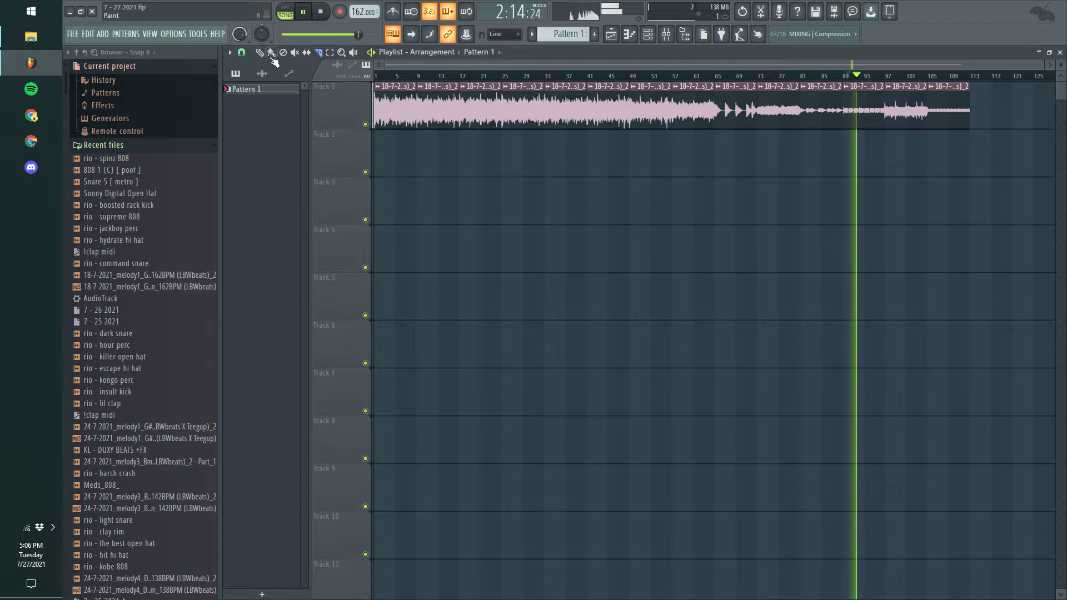
{"action": "left_click", "coordinate": [376, 76]}
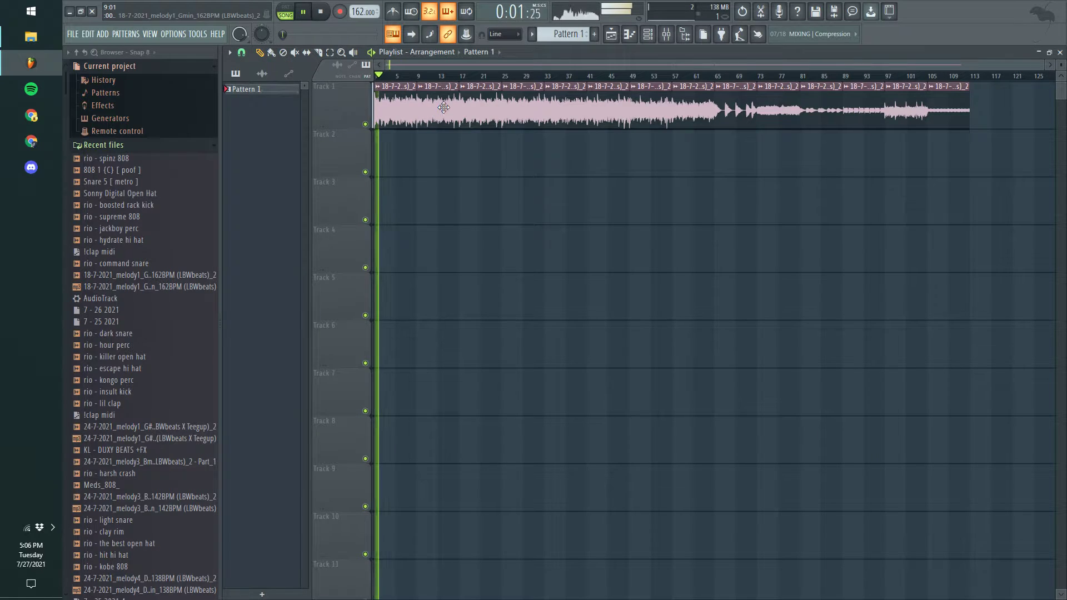
{"action": "left_click_drag", "start_coordinate": [737, 81], "coordinate": [394, 310]}
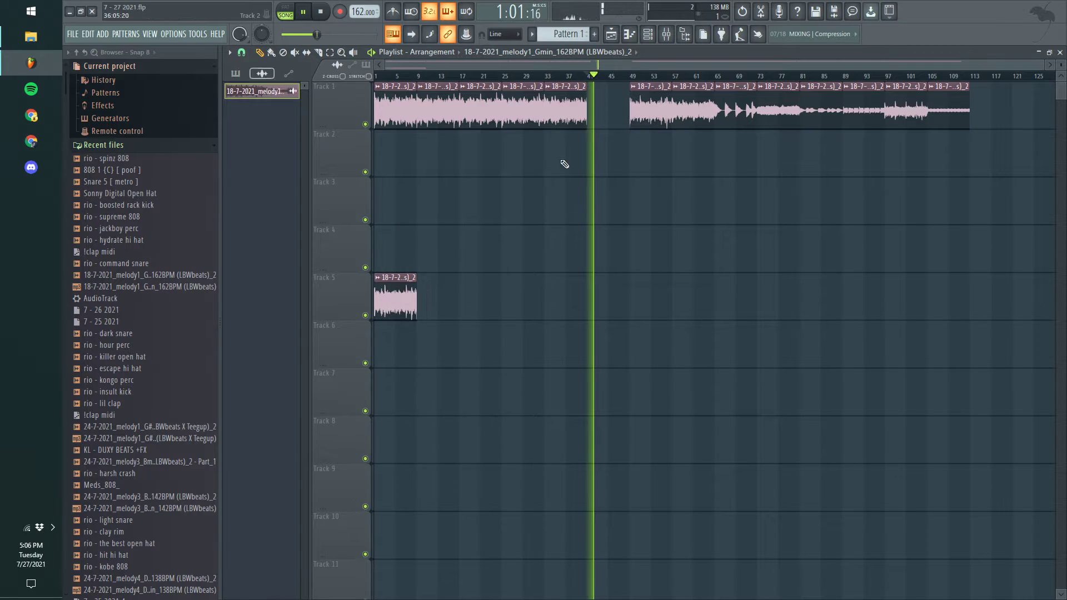
Shift the first five slices to bar 19 on Track 1 and stack the slices following the gap at bar 1 of Tracks 6 to 8.
{"action": "left_click_drag", "start_coordinate": [383, 112], "coordinate": [914, 112], "text": "ctrl"}
{"action": "left_click_drag", "start_coordinate": [428, 105], "coordinate": [523, 108]}
{"action": "left_click", "coordinate": [546, 164], "text": "ctrl"}
{"action": "left_click_drag", "start_coordinate": [744, 112], "coordinate": [392, 342]}
{"action": "left_click", "coordinate": [377, 76]}
{"action": "left_click_drag", "start_coordinate": [786, 135], "coordinate": [380, 426]}
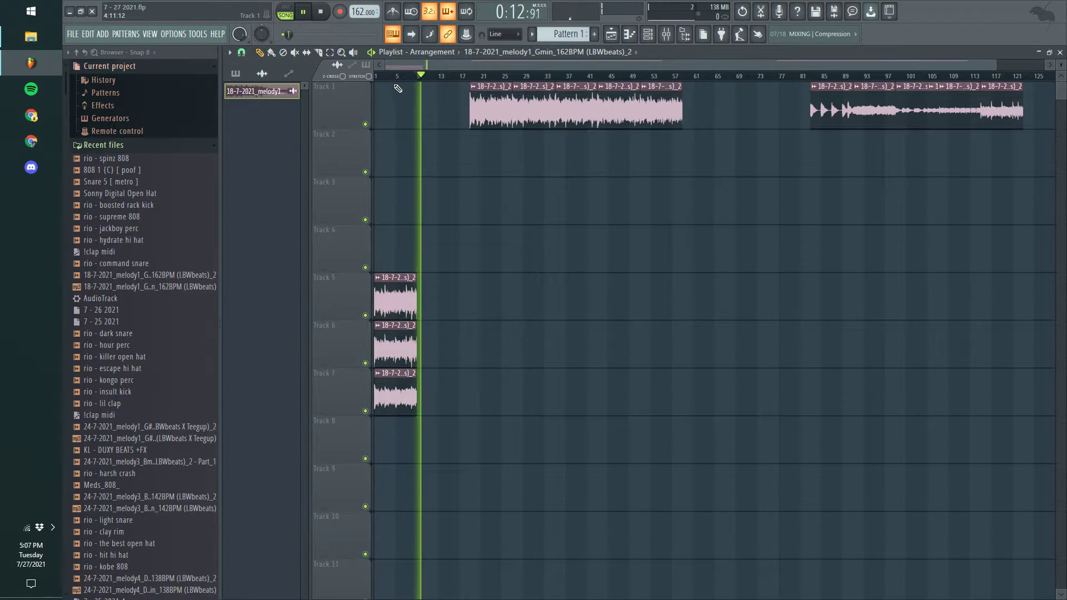
Stack the remaining slices from the end of Track 1 at bar 1 of Tracks 9 to 13.
{"action": "scroll", "coordinate": [417, 448], "scroll_direction": "up", "scroll_amount": 4}
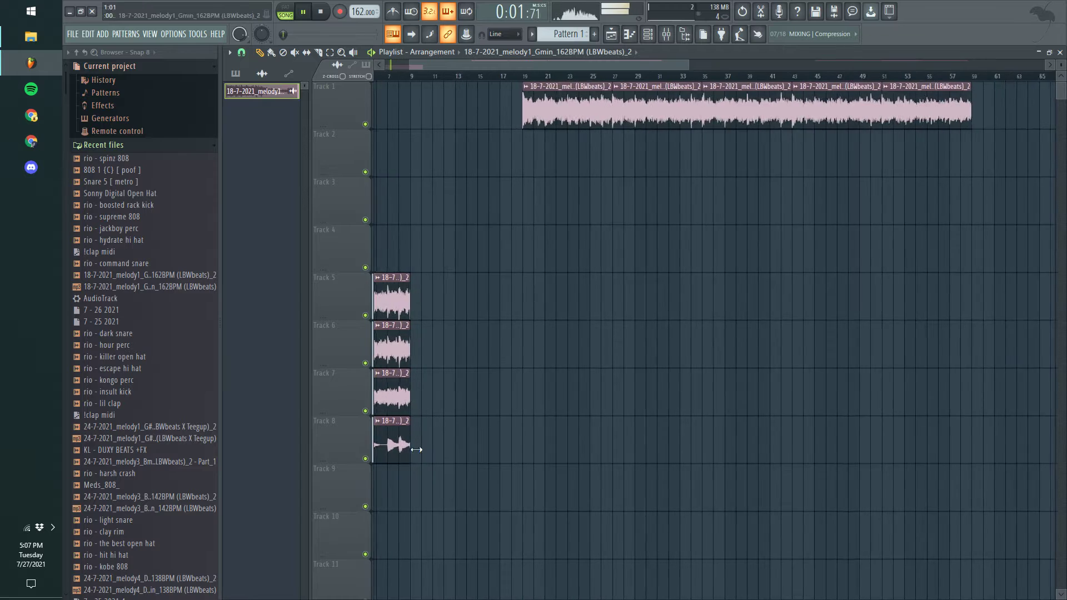
{"action": "scroll", "coordinate": [512, 483], "scroll_direction": "down", "scroll_amount": 3}
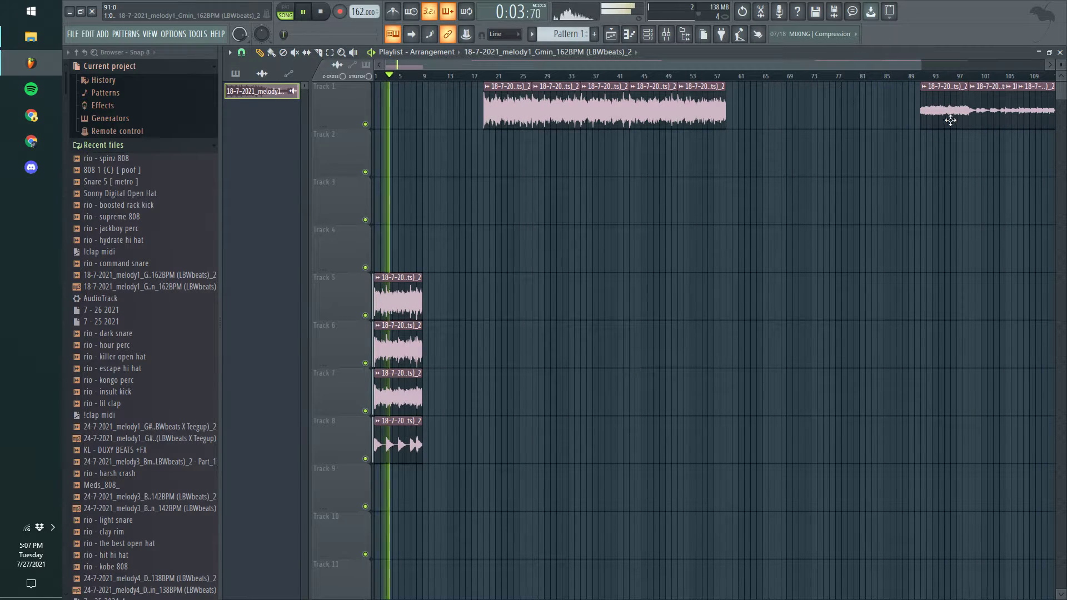
{"action": "scroll", "coordinate": [478, 439], "scroll_direction": "down", "scroll_amount": 3}
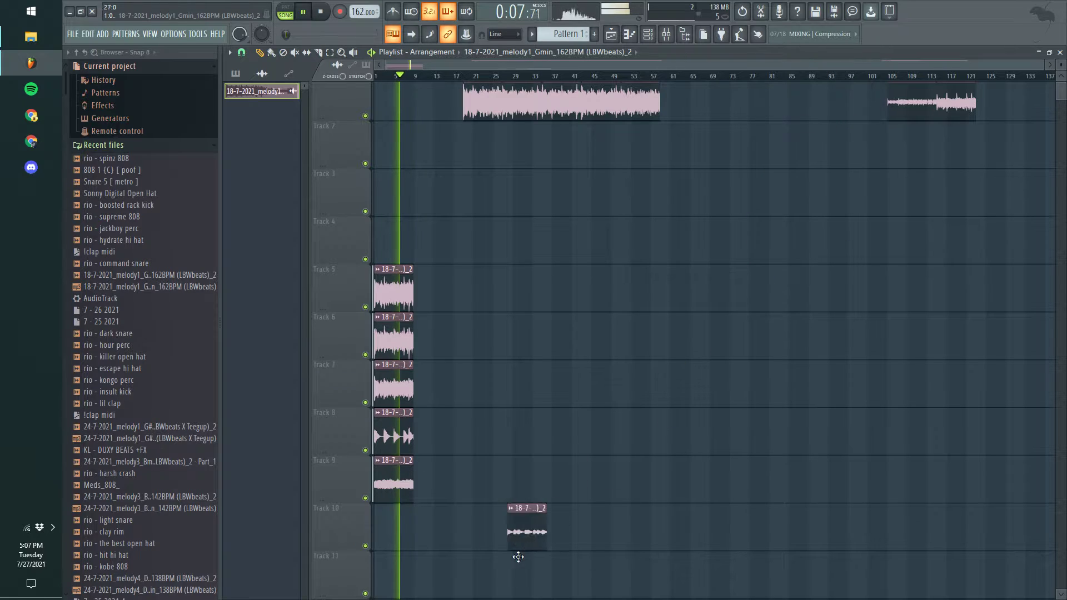
{"action": "left_click_drag", "start_coordinate": [917, 118], "coordinate": [393, 585]}
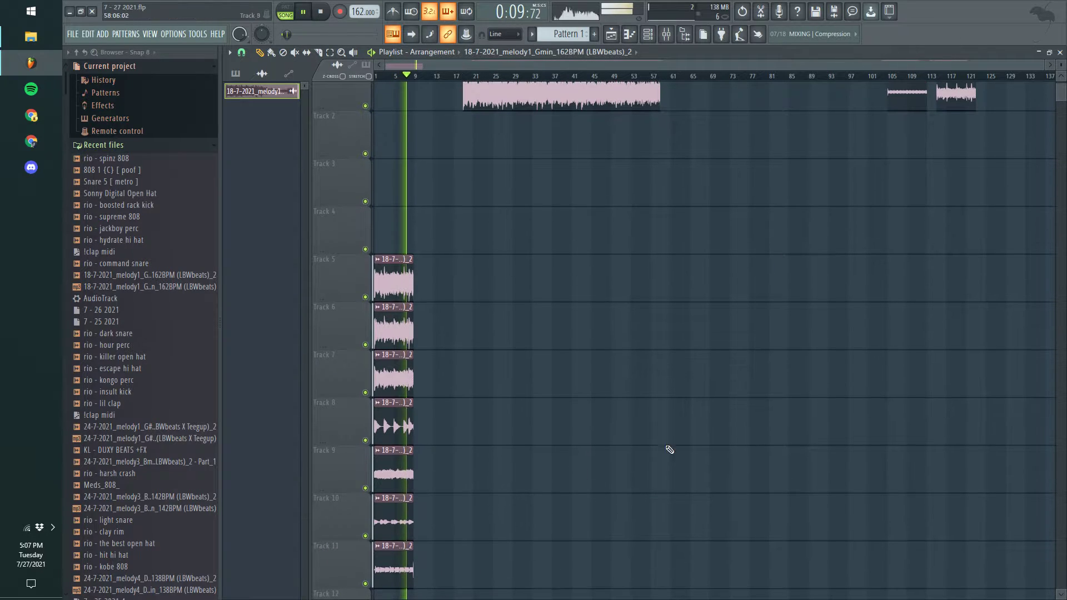
{"action": "left_click_drag", "start_coordinate": [853, 249], "coordinate": [399, 591]}
{"action": "right_click", "coordinate": [603, 392], "text": "ctrl"}
Audition each of the five slices on Track 1, from bar 19 onward.
{"action": "key", "text": "space"}
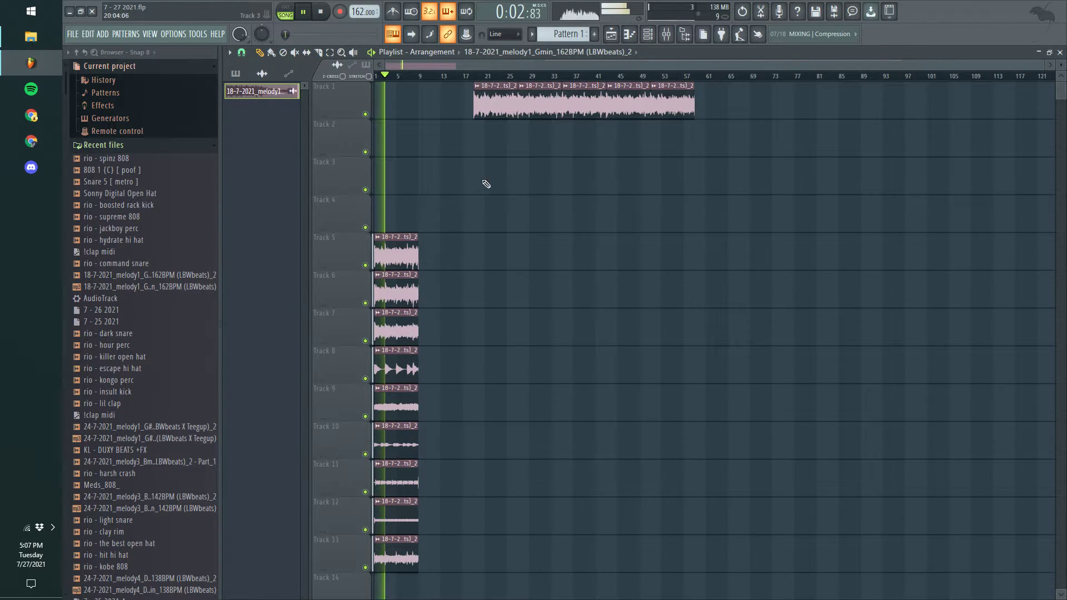
{"action": "left_click", "coordinate": [476, 77]}
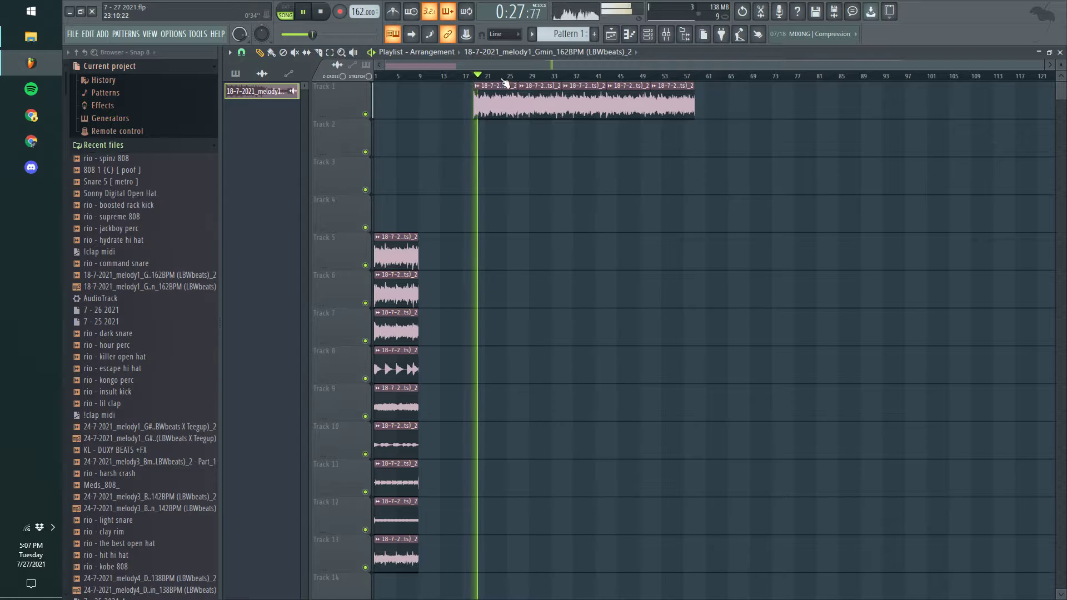
{"action": "left_click", "coordinate": [520, 77]}
{"action": "left_click", "coordinate": [560, 71]}
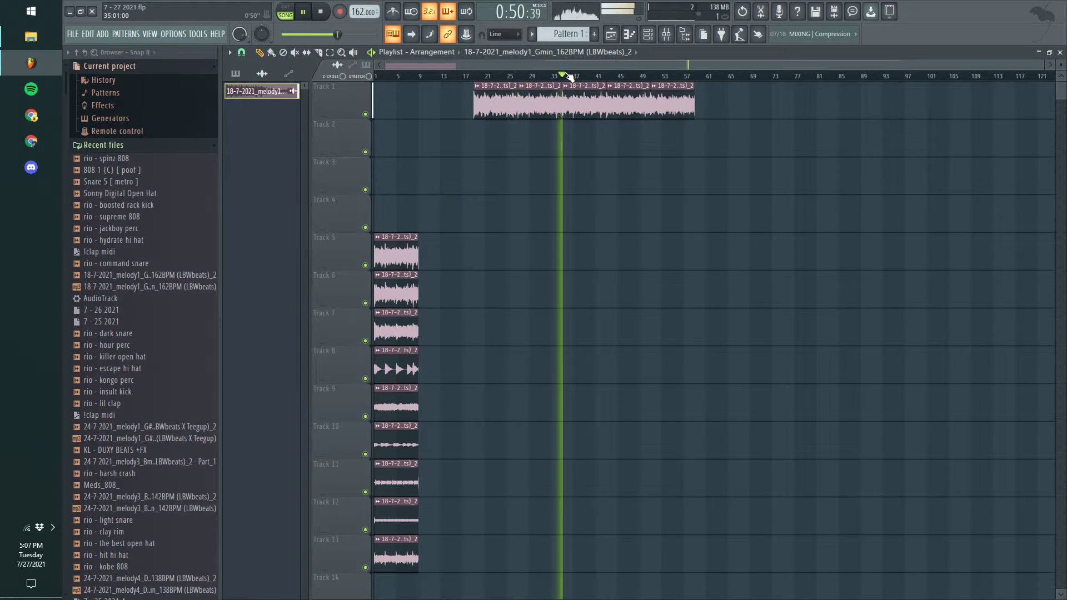
{"action": "left_click", "coordinate": [607, 76]}
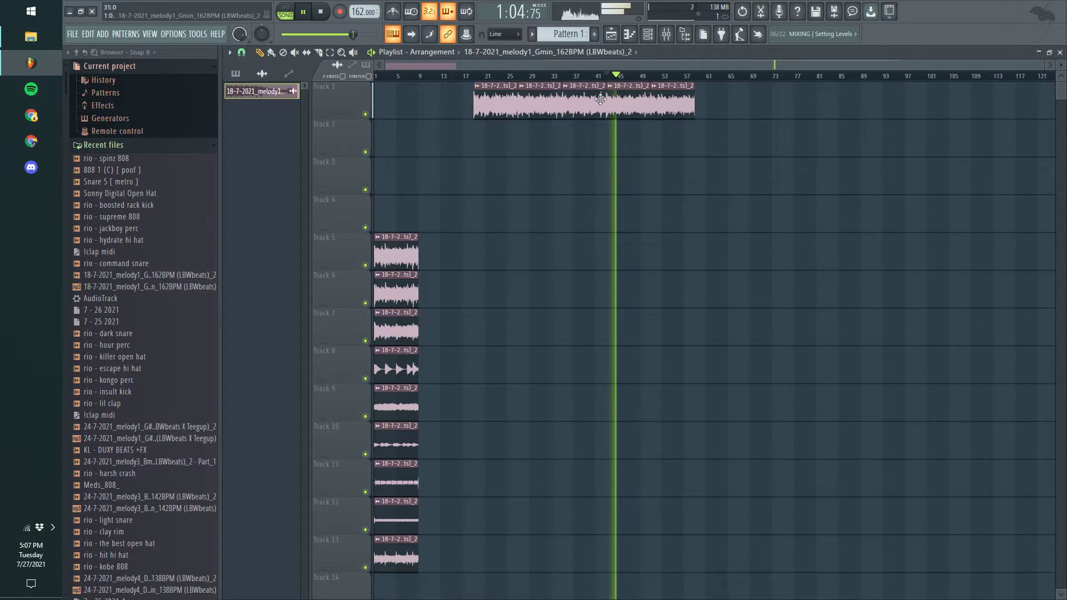
{"action": "left_click", "coordinate": [654, 76]}
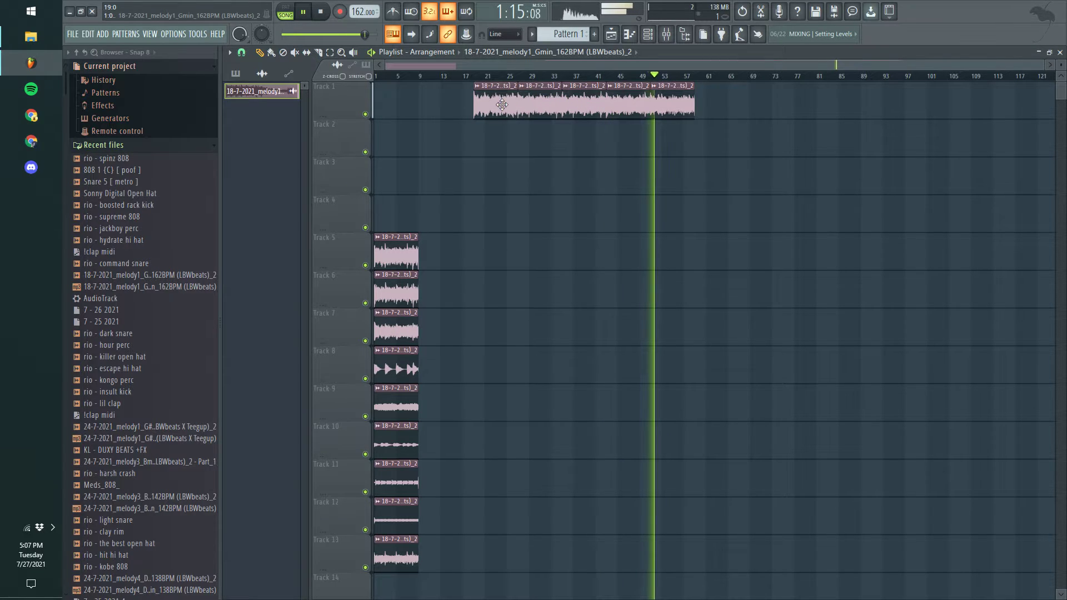
Arrange the Track 1 slices in groups: one at bar 1 on Track 1, two at bar 9 on Track 2, three at bar 25 on Track 3.
{"action": "left_click_drag", "start_coordinate": [502, 105], "coordinate": [402, 104]}
{"action": "left_click_drag", "start_coordinate": [540, 108], "coordinate": [450, 146]}
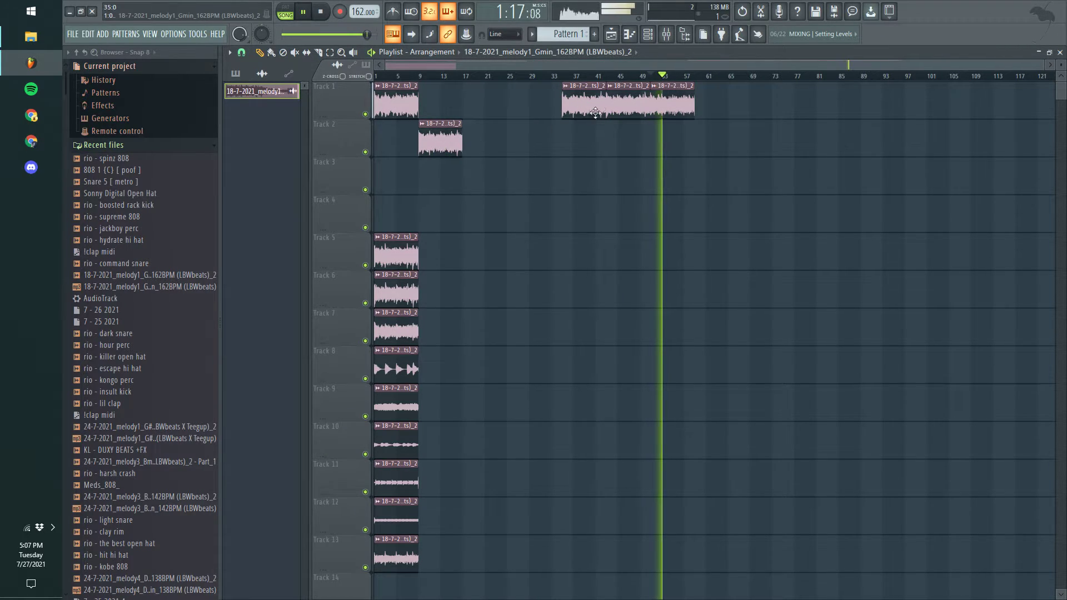
{"action": "left_click_drag", "start_coordinate": [595, 113], "coordinate": [503, 156]}
{"action": "left_click_drag", "start_coordinate": [593, 120], "coordinate": [536, 153]}
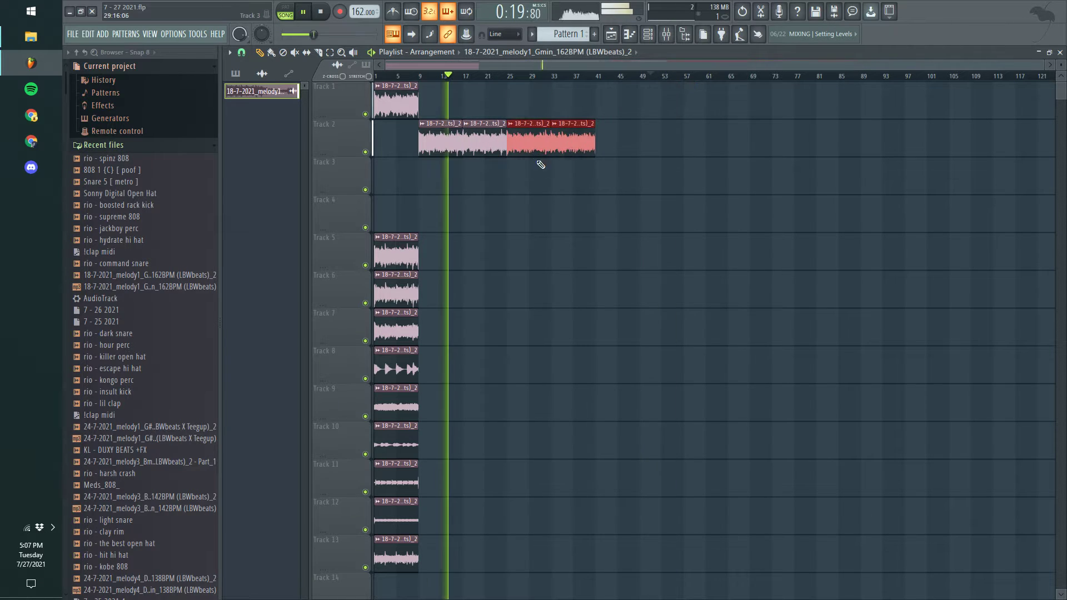
{"action": "left_click", "coordinate": [623, 153]}
{"action": "left_click_drag", "start_coordinate": [622, 165], "coordinate": [526, 194]}
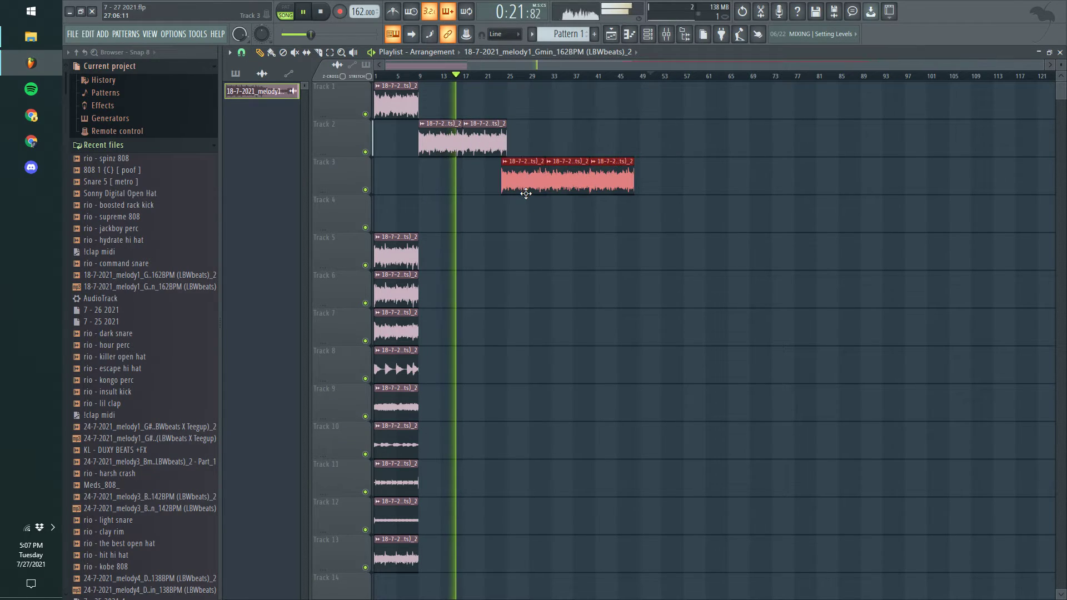
{"action": "right_click", "coordinate": [543, 142]}
Move the stacked slices from Tracks 5 to 13 together to bar 62, starting on Track 1, and clear the selection.
{"action": "left_click_drag", "start_coordinate": [403, 219], "coordinate": [399, 592]}
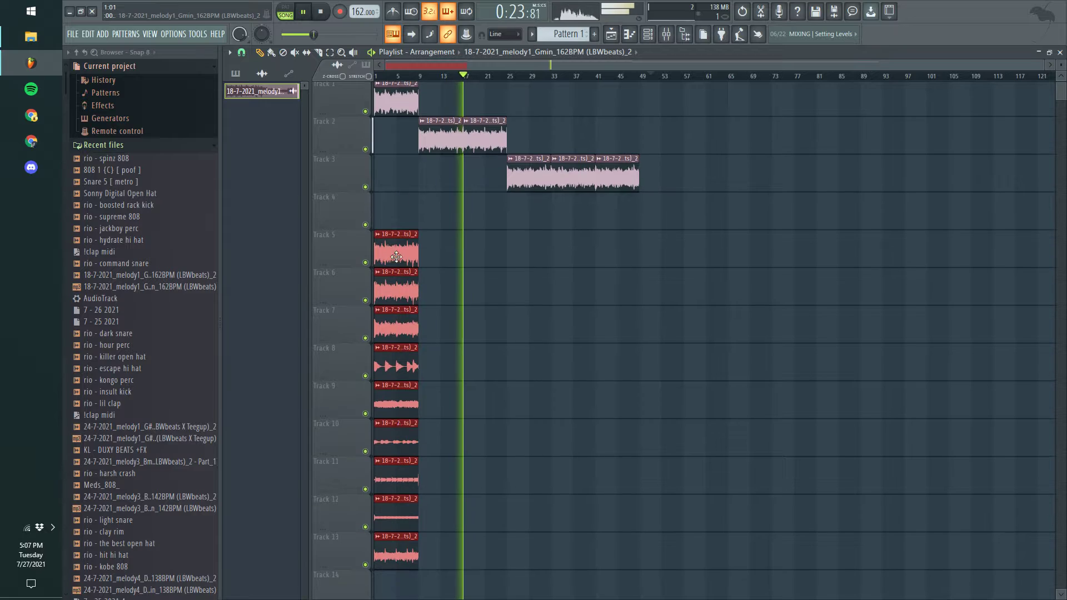
{"action": "left_click_drag", "start_coordinate": [397, 253], "coordinate": [734, 95]}
{"action": "key", "text": "ctrl+d"}
Move the slices stacked at bar 62 on Tracks 2 to 5 onto Track 1 at bars 70, 80, 92 and 102.
{"action": "left_click_drag", "start_coordinate": [746, 134], "coordinate": [792, 103]}
{"action": "left_click_drag", "start_coordinate": [745, 172], "coordinate": [846, 103]}
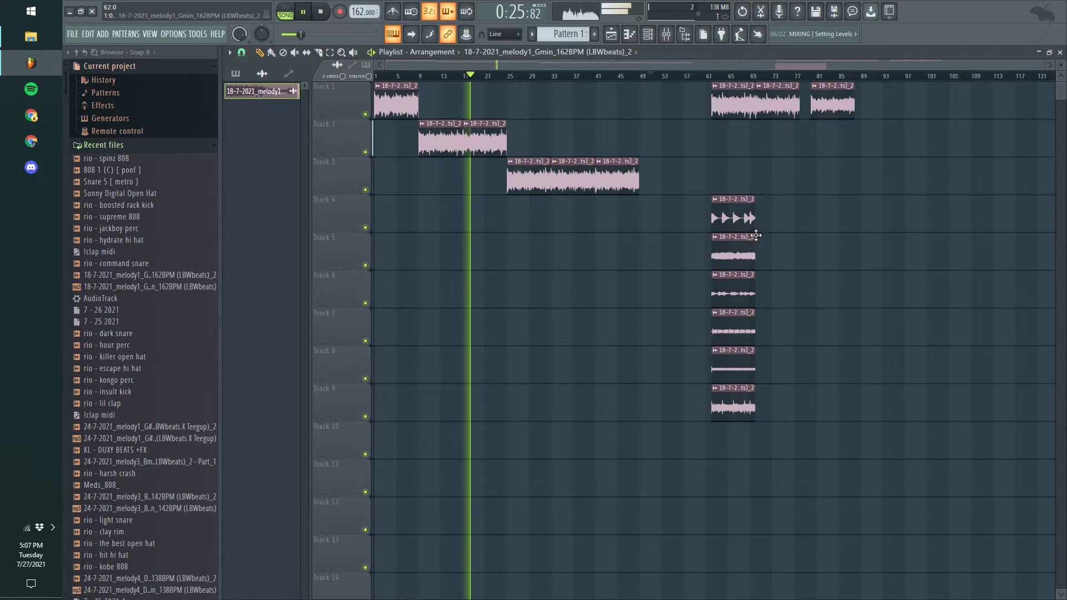
{"action": "left_click_drag", "start_coordinate": [741, 210], "coordinate": [906, 93]}
{"action": "left_click_drag", "start_coordinate": [742, 253], "coordinate": [963, 94]}
Move the remaining stacked slices from Tracks 6 to 9 onto Track 1 at bars 52, 39, 31 and 113.
{"action": "left_click_drag", "start_coordinate": [742, 282], "coordinate": [687, 93]}
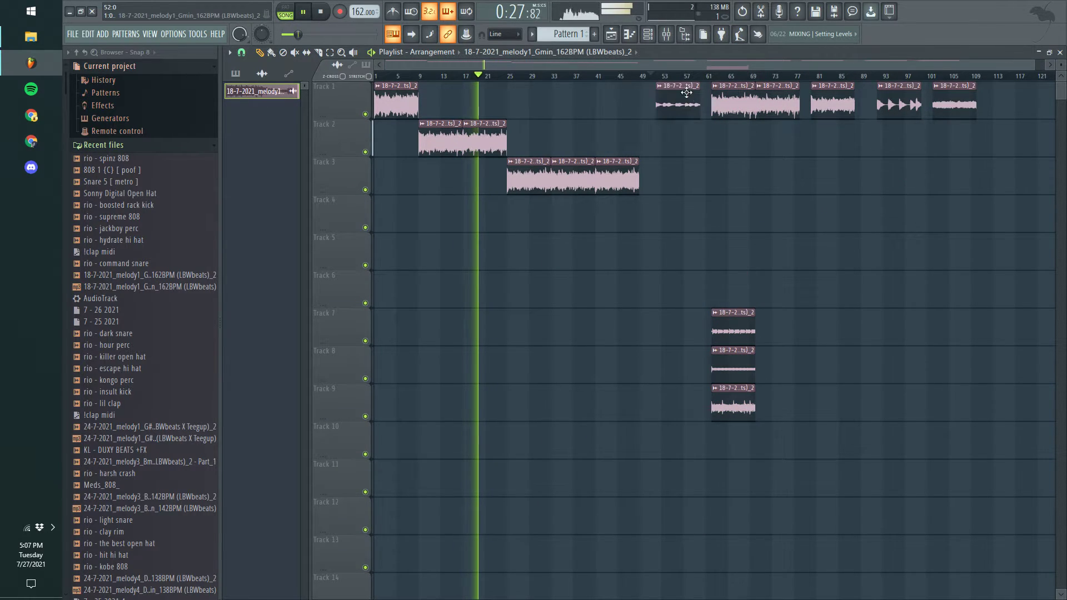
{"action": "left_click_drag", "start_coordinate": [698, 270], "coordinate": [599, 92]}
{"action": "left_click_drag", "start_coordinate": [723, 359], "coordinate": [551, 91]}
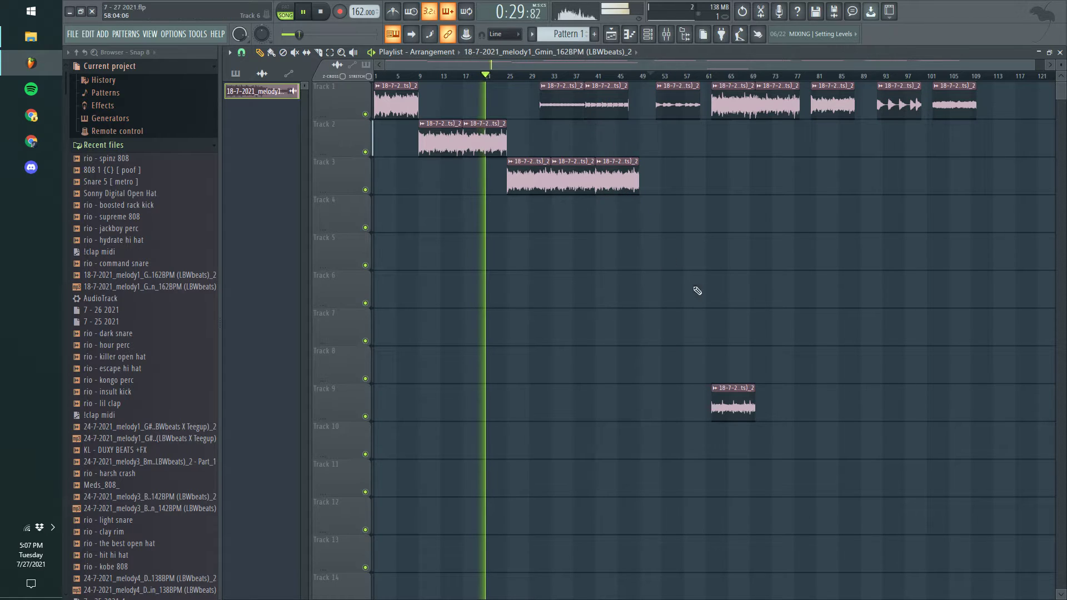
{"action": "left_click_drag", "start_coordinate": [746, 390], "coordinate": [1028, 92]}
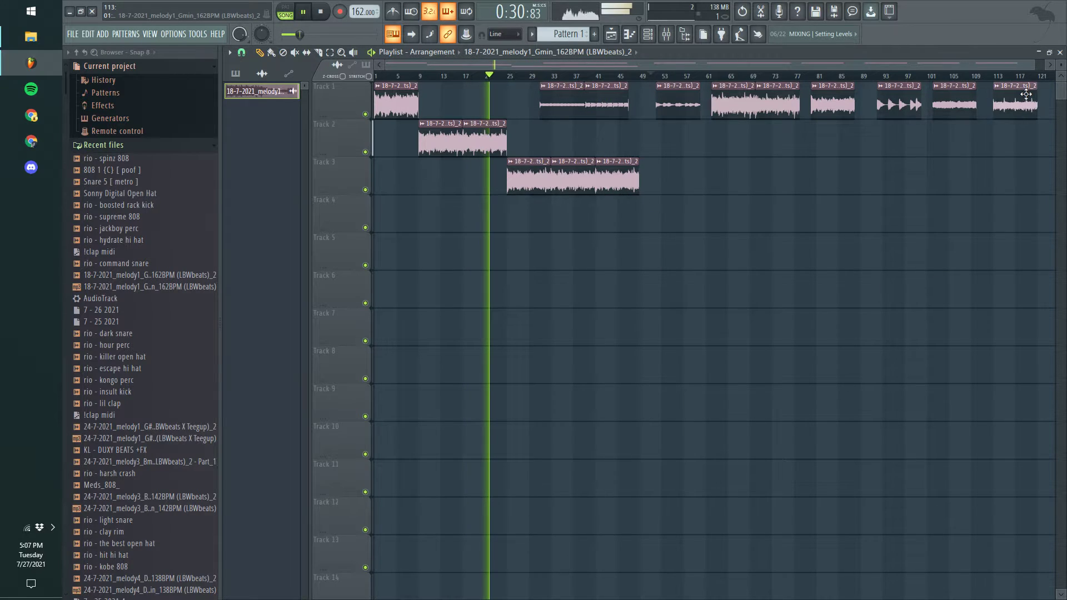
Move the three arranged slice groups down one track to Tracks 2 to 4 and mute Track 1.
{"action": "left_click_drag", "start_coordinate": [644, 189], "coordinate": [393, 150]}
{"action": "left_click", "coordinate": [366, 117]}
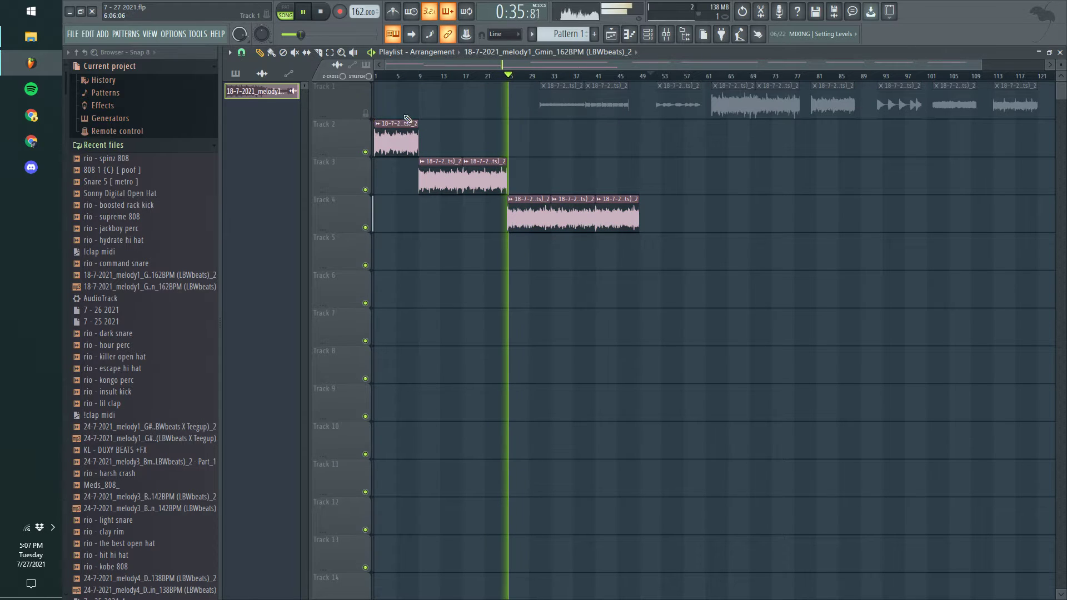
Copy the two-slice group on Track 3 to bar 49 and clear the selection.
{"action": "scroll", "coordinate": [509, 180], "scroll_direction": "down", "scroll_amount": 1, "text": "ctrl"}
{"action": "left_click_drag", "start_coordinate": [485, 179], "coordinate": [672, 202]}
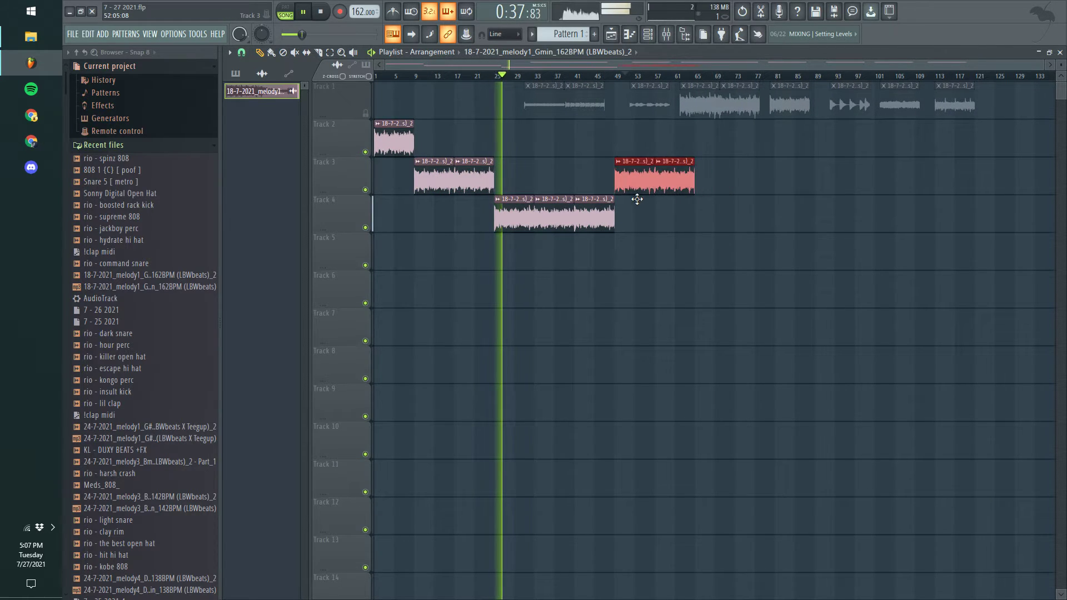
{"action": "key", "text": "ctrl+d"}
Set the melody clip's declicking mode to Generic (bleeding) in its channel settings and close them.
{"action": "double_click", "coordinate": [637, 191]}
{"action": "left_click", "coordinate": [433, 299]}
{"action": "left_click", "coordinate": [436, 343]}
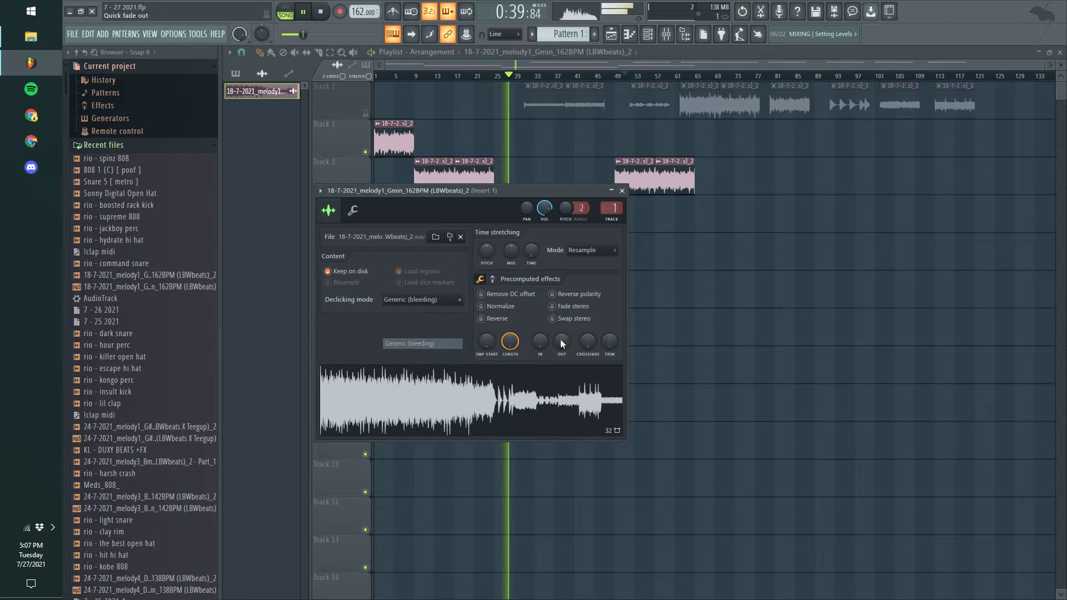
{"action": "key", "text": "Escape"}
Split Pattern 1 by channel and place the resulting patterns at bar 1 on separate tracks from Track 7 down.
{"action": "right_click", "coordinate": [246, 101]}
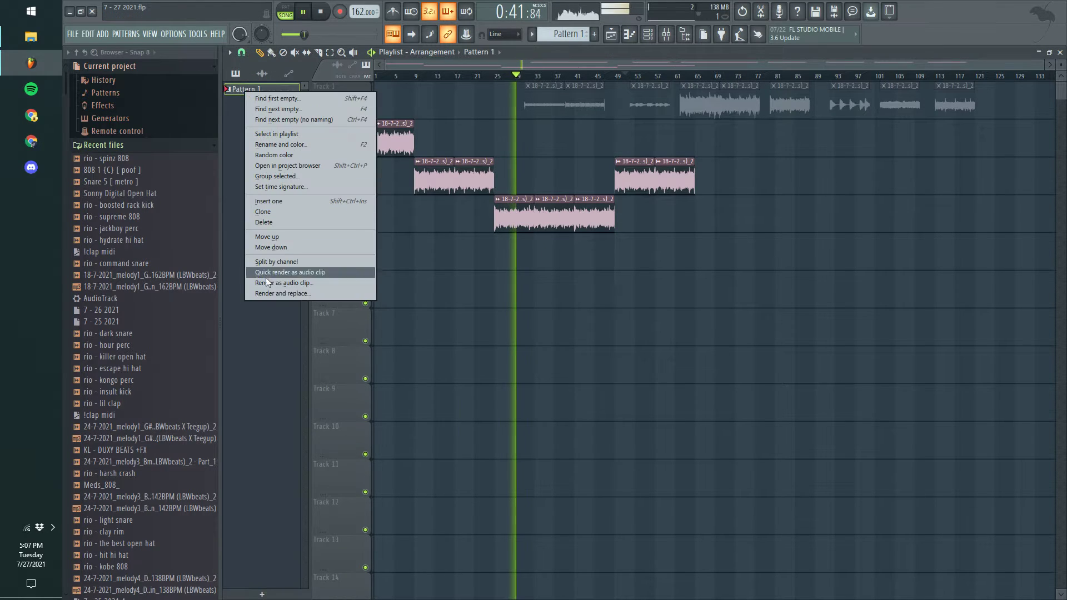
{"action": "left_click", "coordinate": [266, 273]}
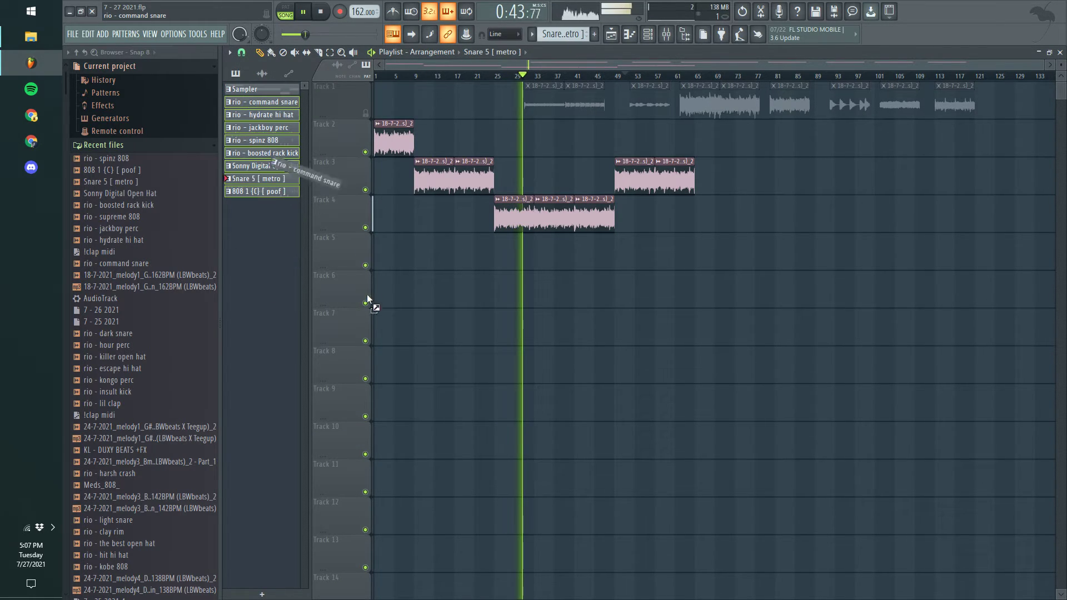
{"action": "left_click_drag", "start_coordinate": [366, 299], "coordinate": [367, 312]}
Shift the whole stack of drum clips to start at bar 9 and extend the Sonny Digital Open Hat clip to eight bars.
{"action": "right_click", "coordinate": [415, 264], "text": "ctrl"}
{"action": "left_click_drag", "start_coordinate": [412, 251], "coordinate": [443, 554]}
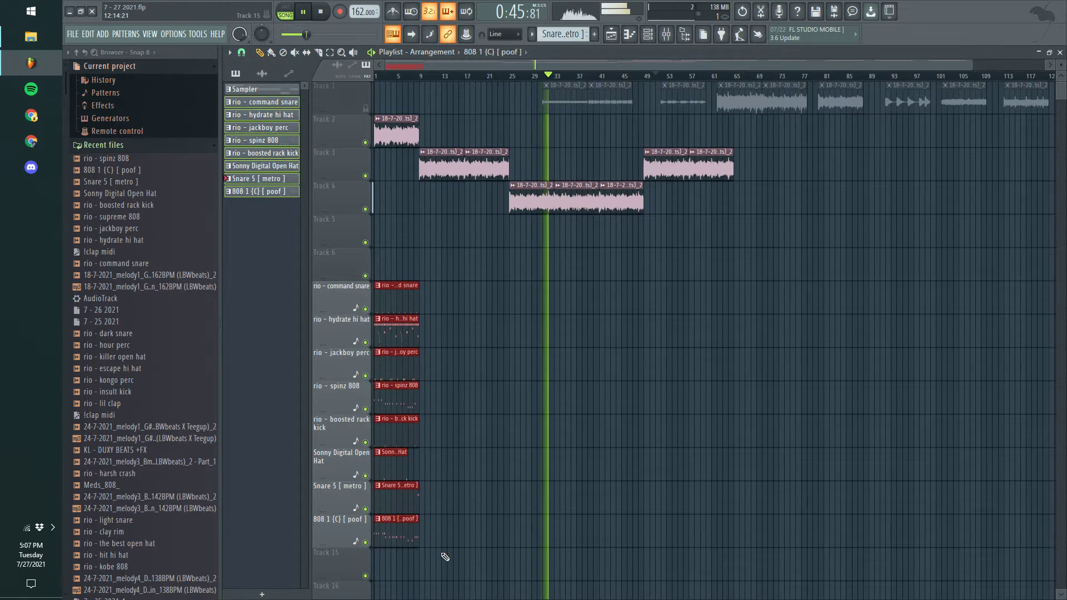
{"action": "key", "text": "ctrl+b"}
{"action": "right_click", "coordinate": [493, 489]}
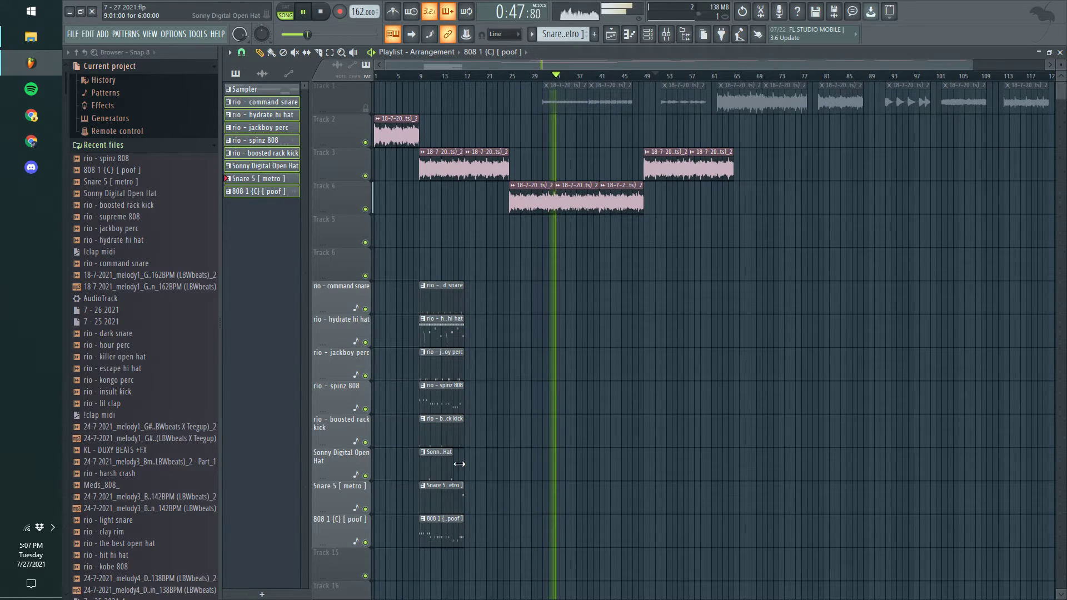
{"action": "left_click_drag", "start_coordinate": [453, 462], "coordinate": [469, 463]}
Duplicate all the eight-bar drum clips from bar 9 to bar 17.
{"action": "left_click_drag", "start_coordinate": [473, 581], "coordinate": [435, 291]}
{"action": "key", "text": "ctrl+b"}
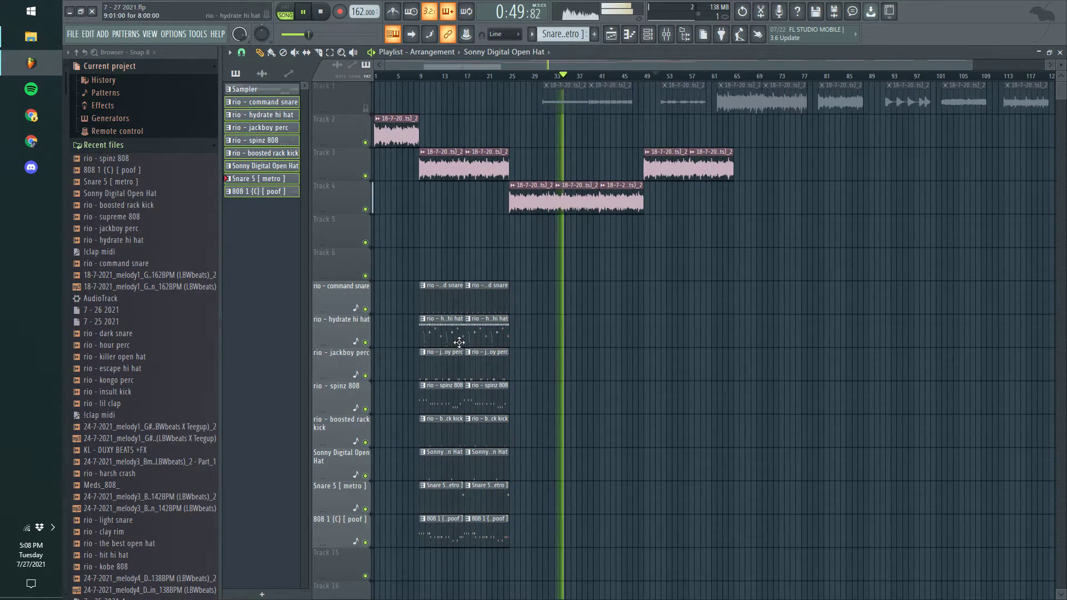
Repeat the full drum stack at bar 25 and keep only command snare, hydrate hi hat and spinz 808 in bars 17 to 25.
{"action": "left_click_drag", "start_coordinate": [495, 578], "coordinate": [479, 526]}
{"action": "key", "text": "ctrl+b"}
{"action": "scroll", "coordinate": [639, 467], "scroll_direction": "up", "scroll_amount": 2}
{"action": "left_click_drag", "start_coordinate": [527, 401], "coordinate": [498, 290]}
{"action": "key", "text": "ctrl+b"}
{"action": "key", "text": "ctrl+d"}
{"action": "right_click", "coordinate": [555, 377]}
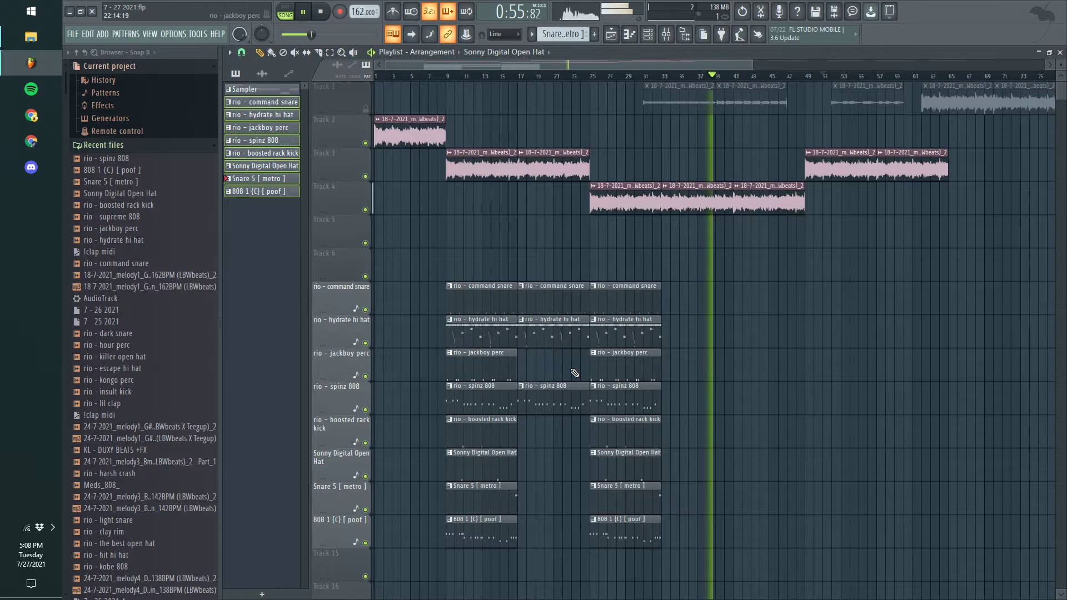
Move the jackboy perc clip from bar 25 to bar 33 and add spinz 808 clips at bars 33 and 41.
{"action": "scroll", "coordinate": [609, 372], "scroll_direction": "down", "scroll_amount": 1}
{"action": "left_click", "coordinate": [638, 372]}
{"action": "right_click", "coordinate": [605, 371]}
{"action": "left_click", "coordinate": [615, 402]}
{"action": "left_click", "coordinate": [636, 401]}
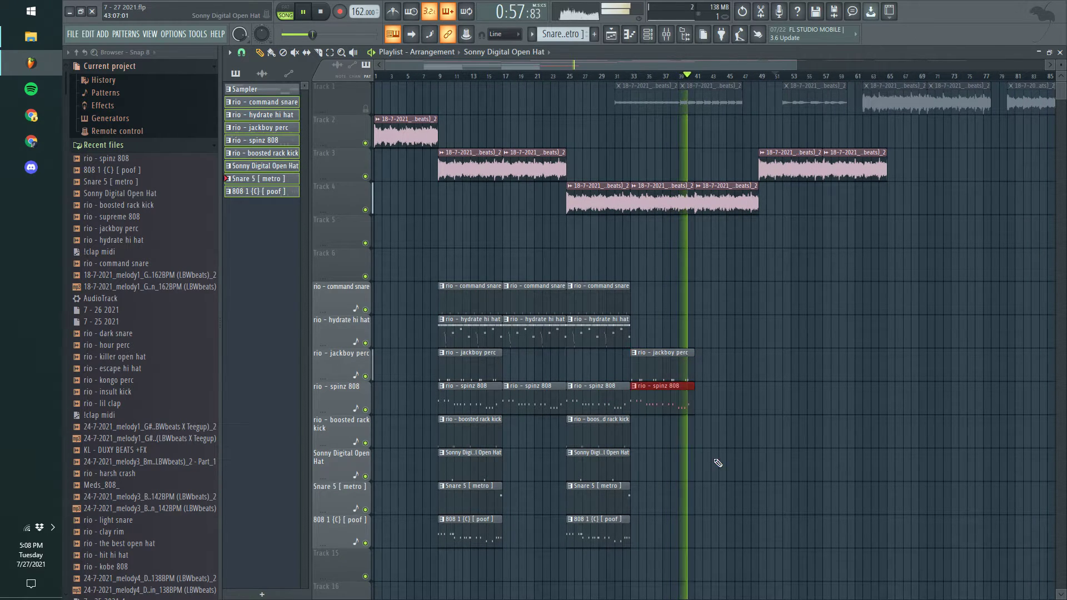
{"action": "left_click", "coordinate": [699, 404]}
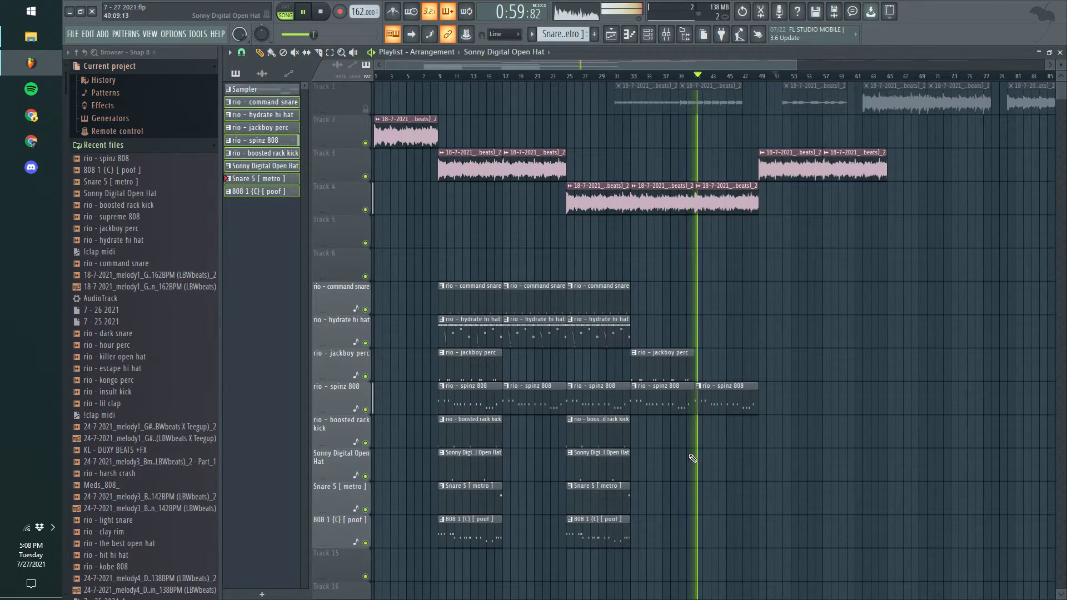
Add hydrate hi hat and command snare clips at bars 33 and 41 on their tracks.
{"action": "left_click", "coordinate": [639, 334]}
{"action": "left_click", "coordinate": [702, 334]}
{"action": "right_click", "coordinate": [660, 322]}
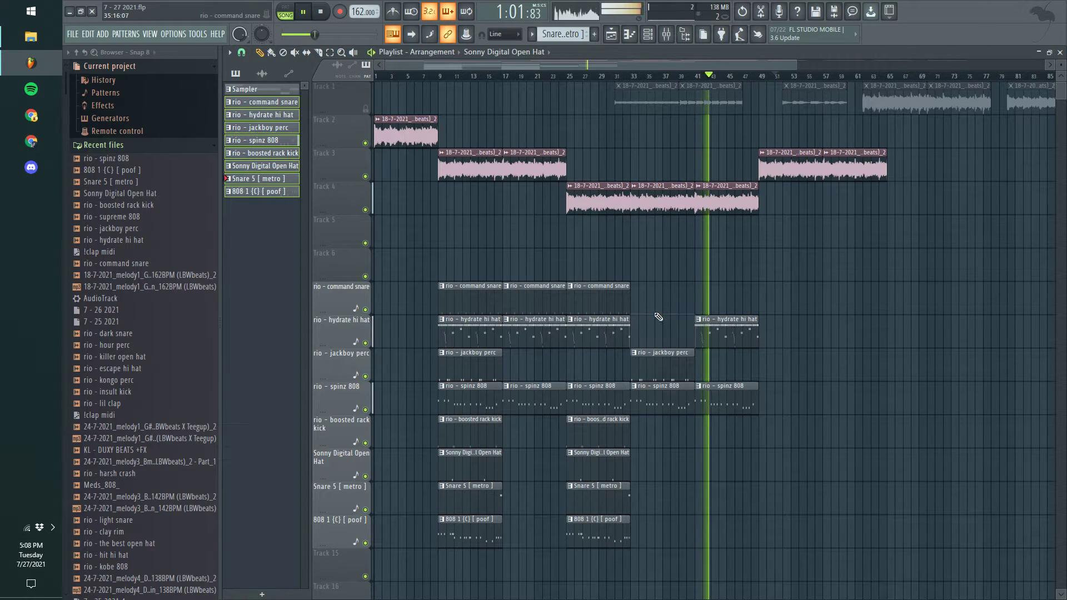
{"action": "left_click", "coordinate": [616, 302]}
{"action": "left_click", "coordinate": [639, 300]}
{"action": "left_click", "coordinate": [700, 299]}
{"action": "right_click", "coordinate": [638, 333], "text": "ctrl"}
Delete the spinz 808 clips from bar 25 onward and add 808 1 (C) [ poof ] clips at bars 33 and 41.
{"action": "scroll", "coordinate": [626, 344], "scroll_direction": "down", "scroll_amount": 5}
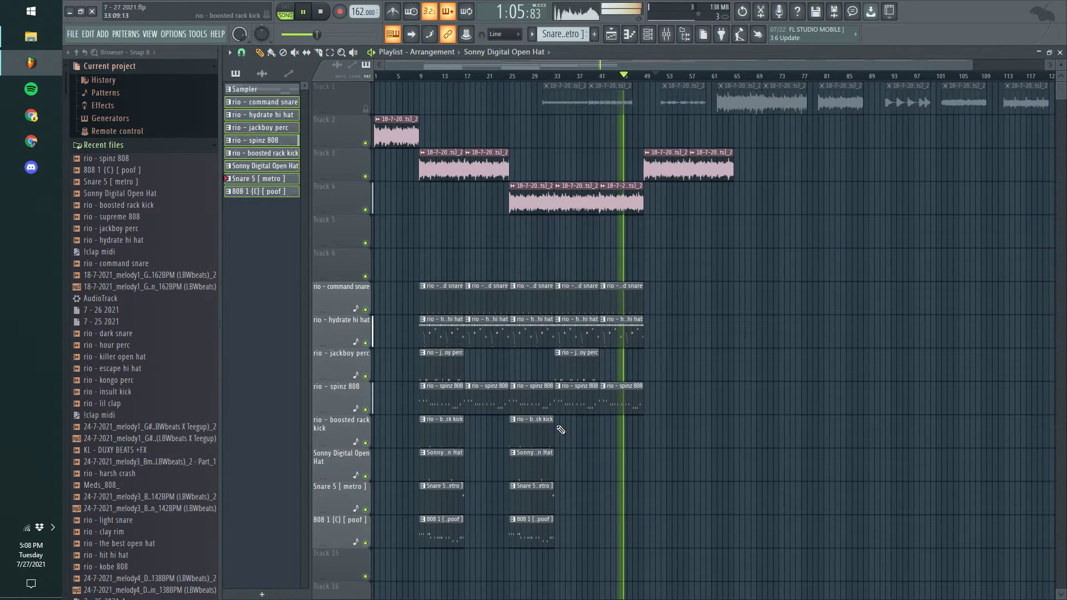
{"action": "right_click", "coordinate": [542, 401]}
{"action": "right_click", "coordinate": [578, 401]}
{"action": "right_click", "coordinate": [617, 401]}
{"action": "left_click", "coordinate": [536, 529]}
{"action": "left_click", "coordinate": [574, 530]}
{"action": "left_click", "coordinate": [612, 530]}
Check the channel rack, close it, and remove the 808 1 (C) [ poof ] clip at bar 9.
{"action": "key", "text": "F6"}
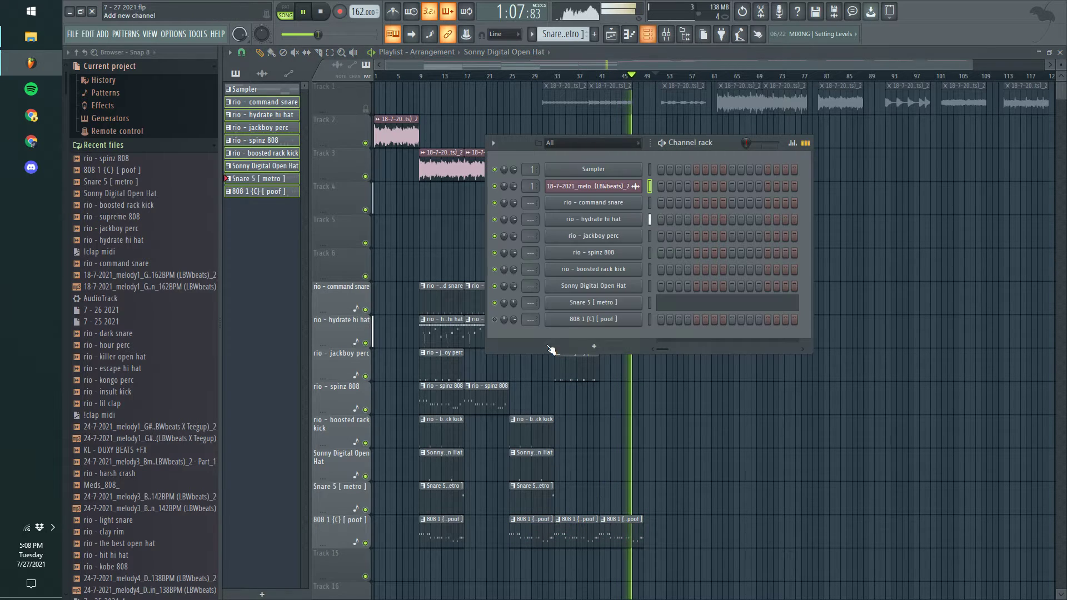
{"action": "key", "text": "F6"}
{"action": "right_click", "coordinate": [436, 541]}
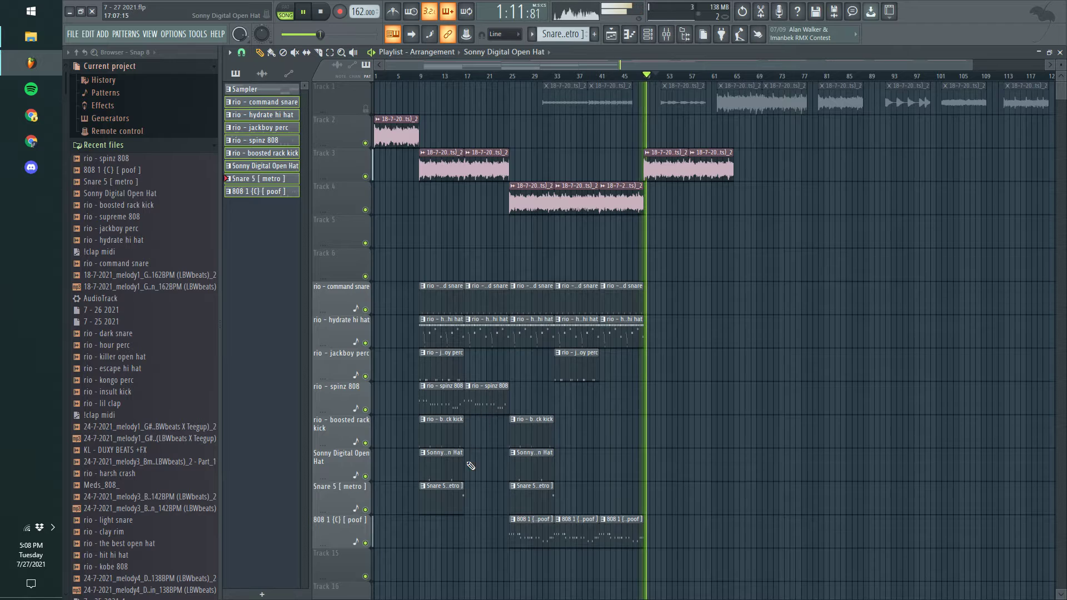
Place Snare 5 [ metro ] clips at bars 17 and 41 and remove the ones at bars 9, 25 and 33.
{"action": "left_click", "coordinate": [457, 498]}
{"action": "left_click", "coordinate": [478, 500]}
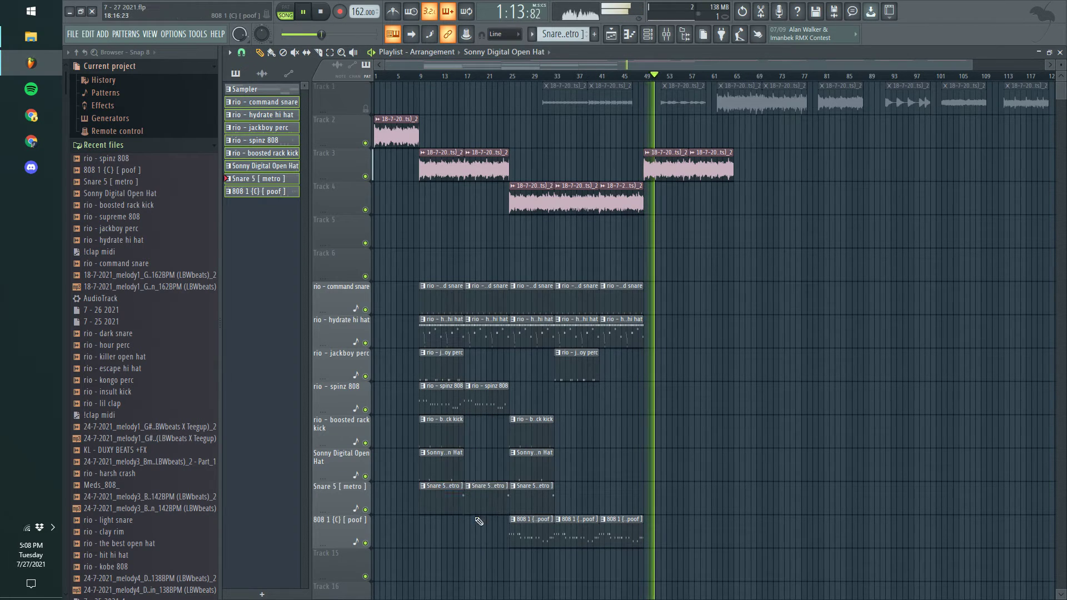
{"action": "right_click", "coordinate": [456, 503]}
{"action": "left_click", "coordinate": [572, 502]}
{"action": "left_click", "coordinate": [611, 499]}
{"action": "right_click", "coordinate": [539, 500]}
{"action": "right_click", "coordinate": [578, 503]}
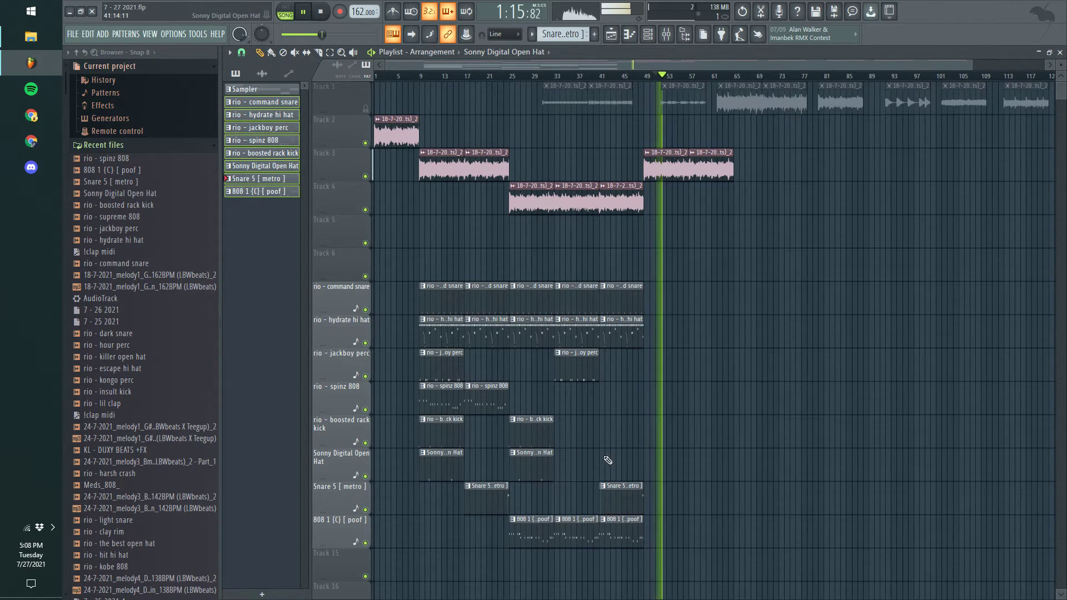
Play the arrangement from bar 9 and add a boosted rack kick clip at bar 17.
{"action": "left_click", "coordinate": [420, 76]}
{"action": "scroll", "coordinate": [414, 172], "scroll_direction": "up", "scroll_amount": 3}
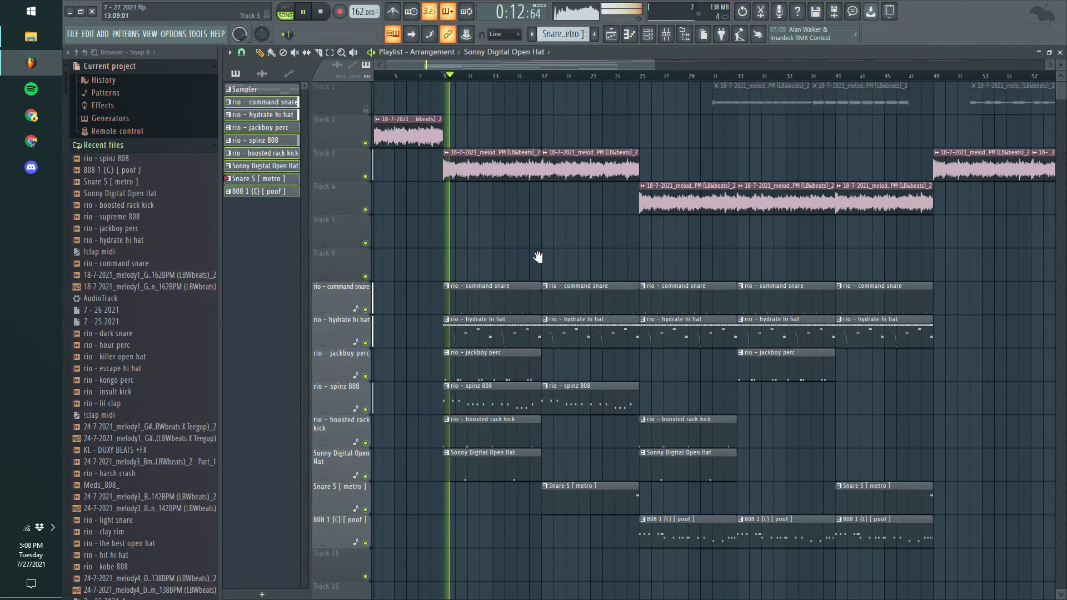
{"action": "left_click_drag", "start_coordinate": [538, 257], "coordinate": [555, 258]}
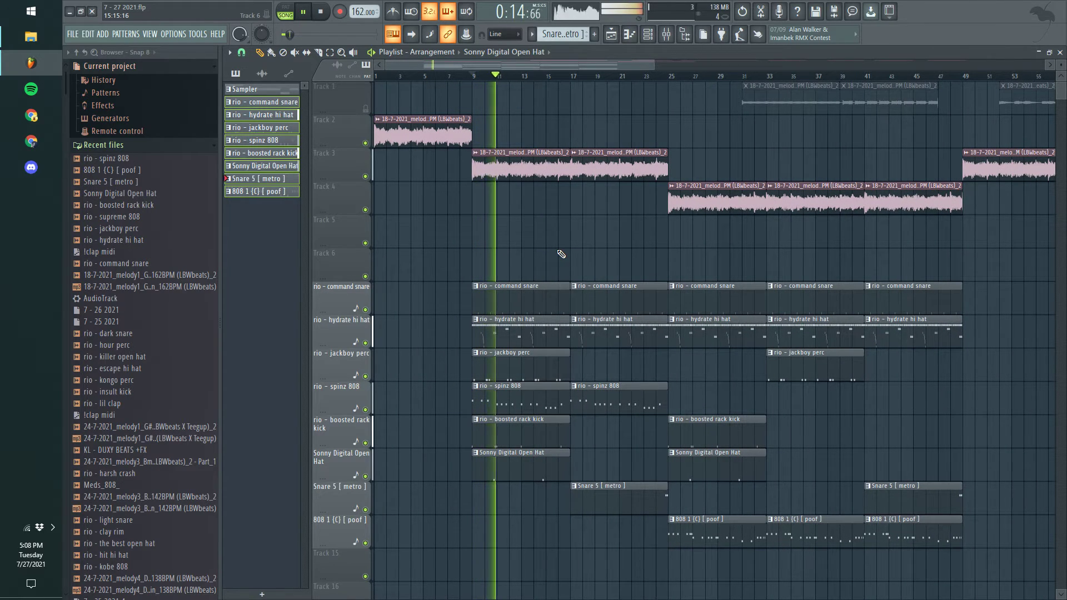
{"action": "scroll", "coordinate": [572, 449], "scroll_direction": "down", "scroll_amount": 2}
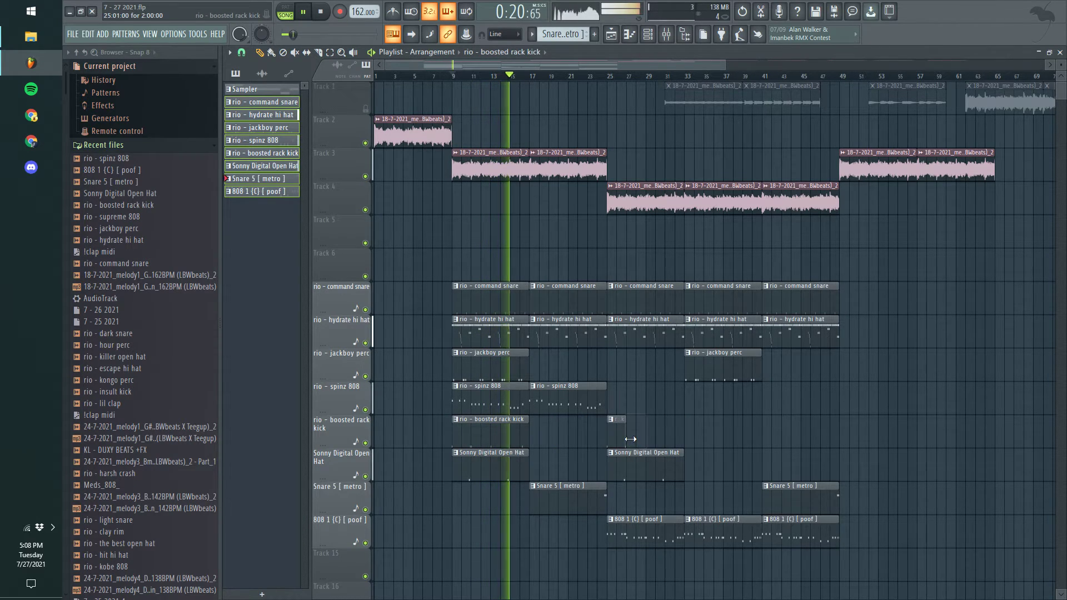
{"action": "scroll", "coordinate": [567, 459], "scroll_direction": "down", "scroll_amount": 2}
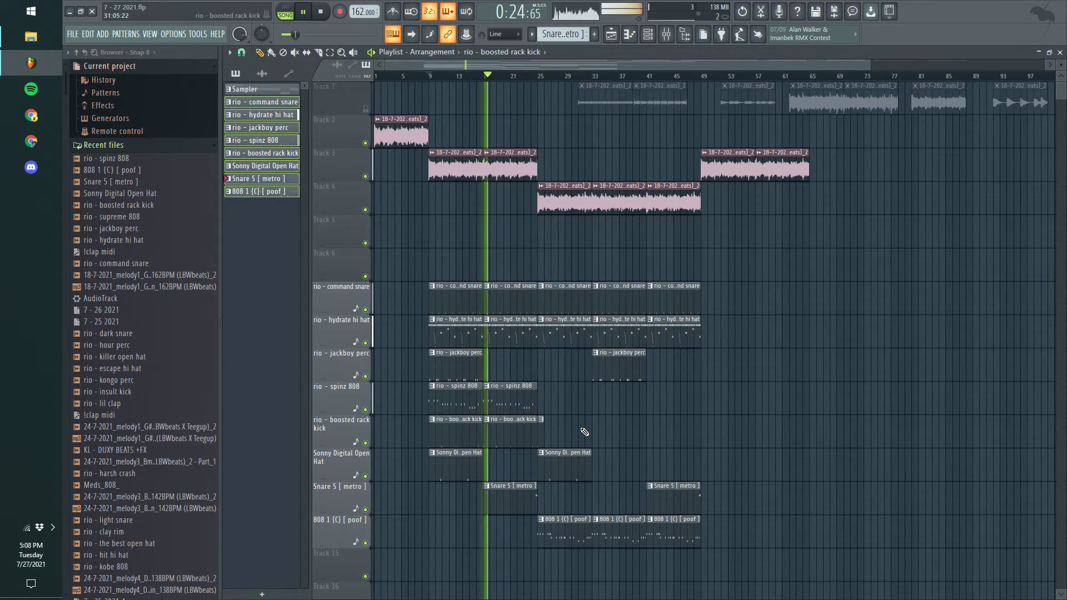
Copy the drum clips from bars 9 to 25 to bar 49 and clear the selection.
{"action": "left_click_drag", "start_coordinate": [486, 445], "coordinate": [724, 317]}
{"action": "left_click", "coordinate": [714, 275], "text": "ctrl"}
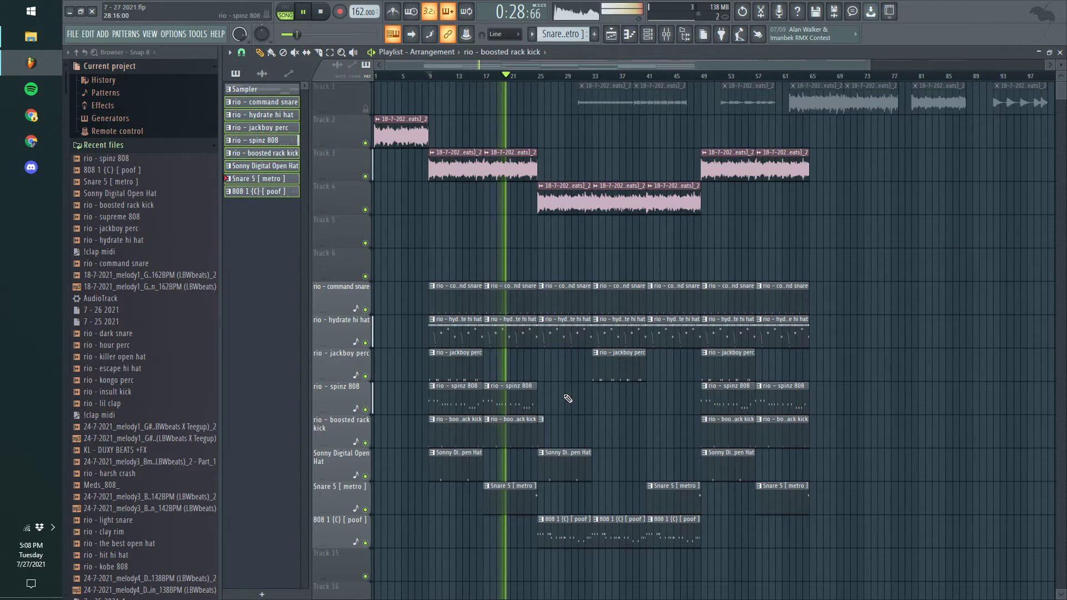
Place a boosted rack kick clip at bar 33 and a Sonny Digital Open Hat clip at bar 41.
{"action": "scroll", "coordinate": [568, 398], "scroll_direction": "up", "scroll_amount": 4}
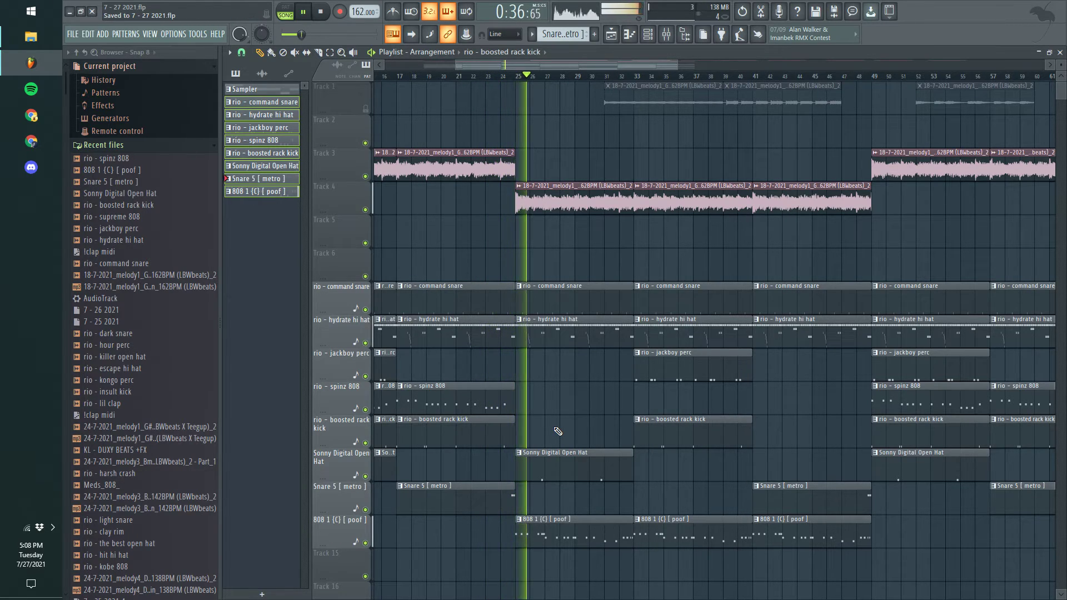
{"action": "scroll", "coordinate": [556, 433], "scroll_direction": "down", "scroll_amount": 3}
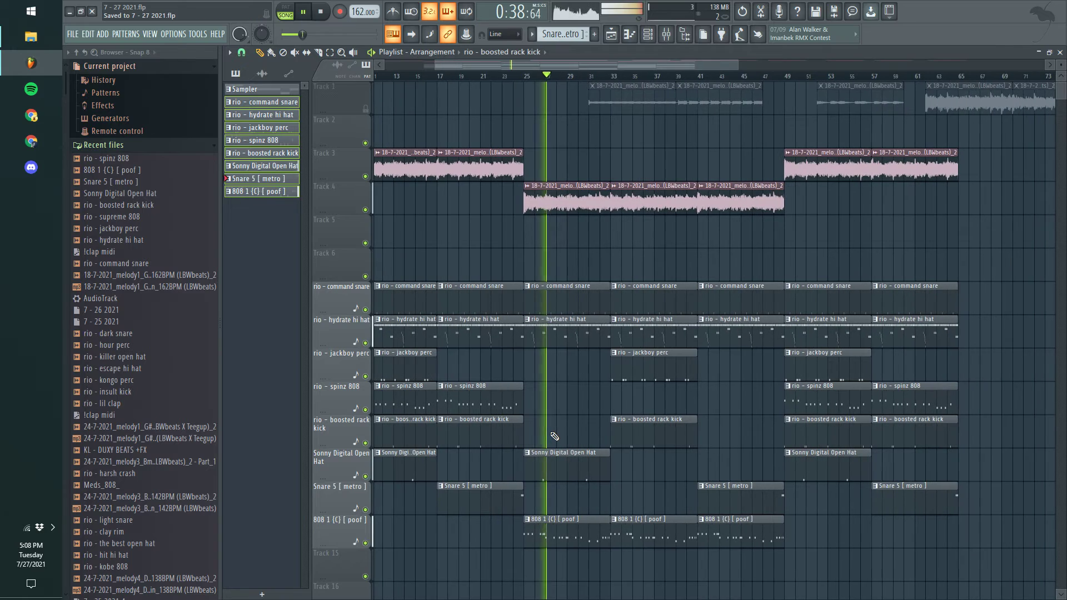
{"action": "scroll", "coordinate": [556, 425], "scroll_direction": "down", "scroll_amount": 2}
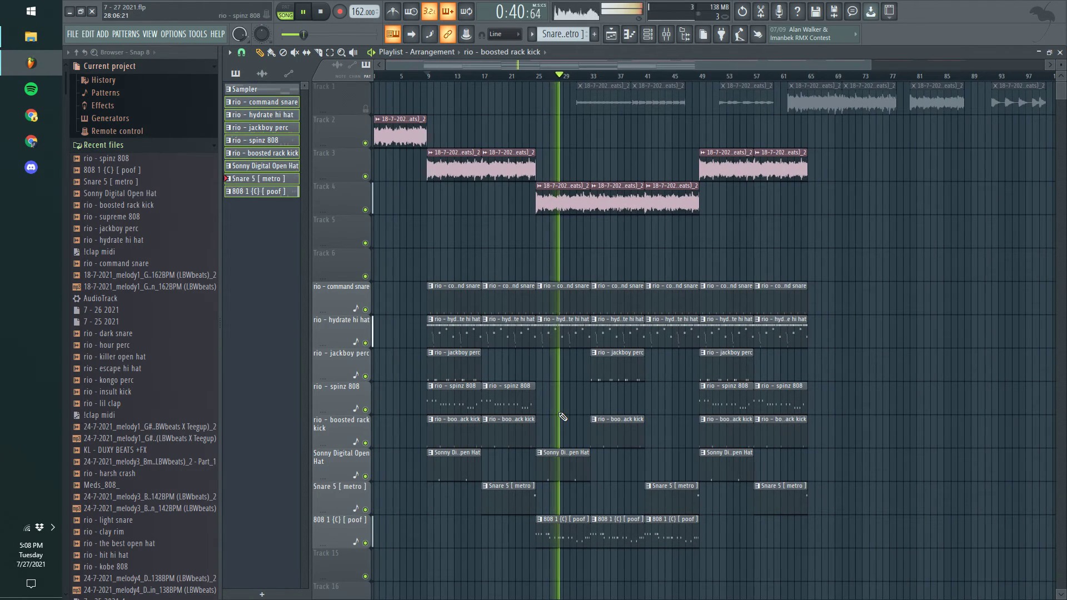
{"action": "scroll", "coordinate": [583, 424], "scroll_direction": "up", "scroll_amount": 4}
{"action": "scroll", "coordinate": [586, 427], "scroll_direction": "down", "scroll_amount": 4}
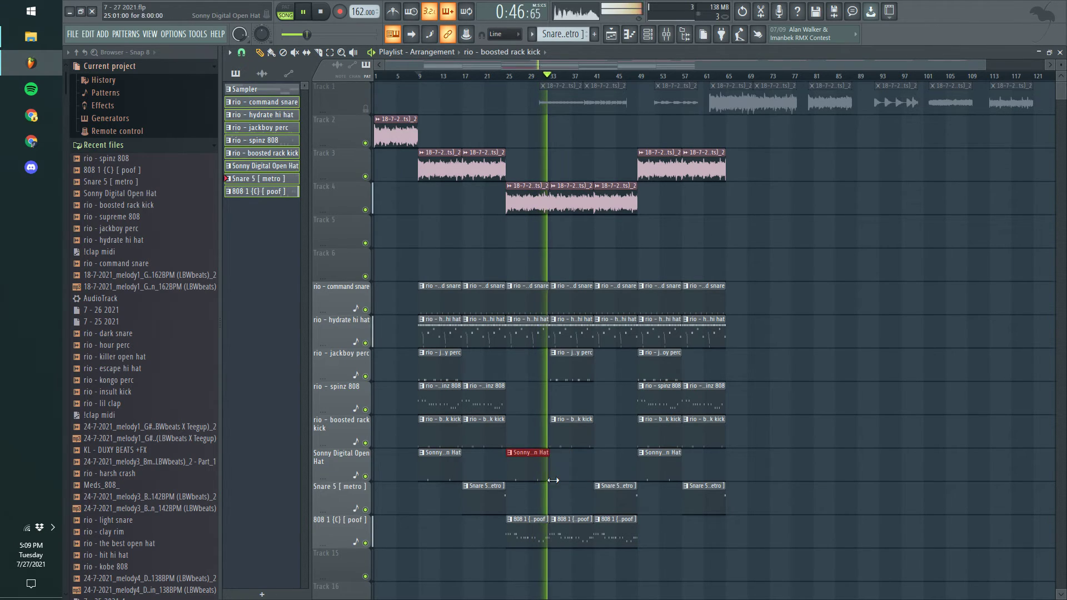
{"action": "scroll", "coordinate": [534, 488], "scroll_direction": "up", "scroll_amount": 4}
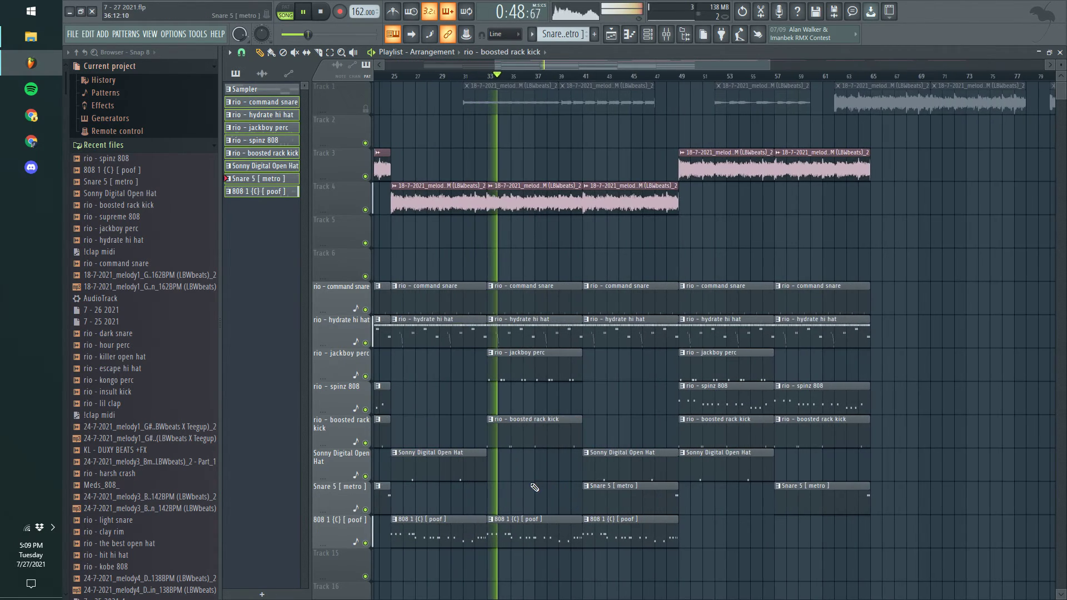
{"action": "scroll", "coordinate": [536, 487], "scroll_direction": "down", "scroll_amount": 4}
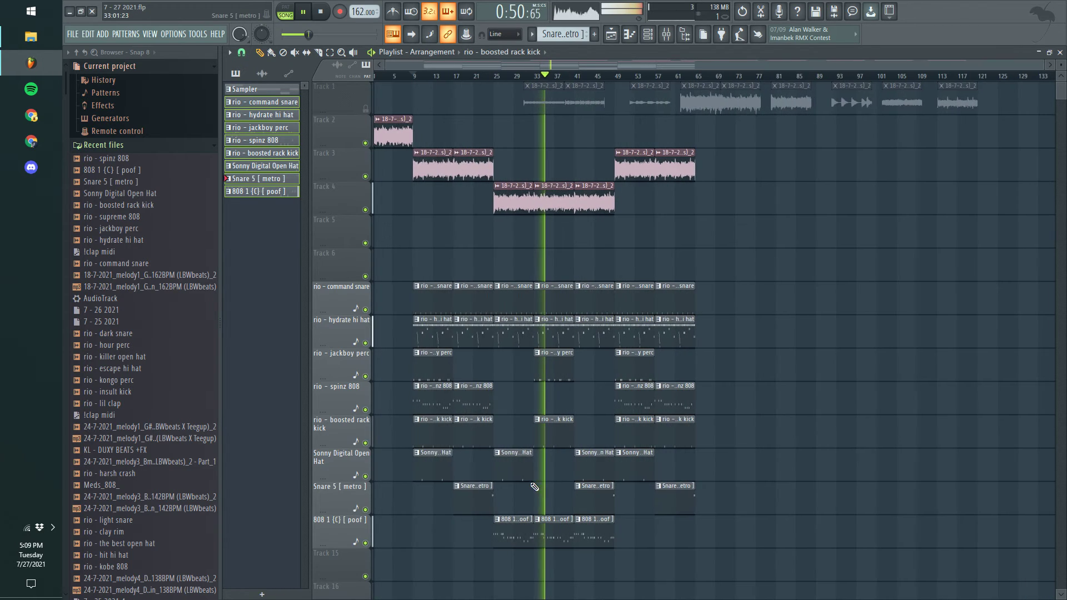
Duplicate all melody and drum clips from bars 25 to 65 so that the copy starts at bar 65.
{"action": "left_click_drag", "start_coordinate": [794, 579], "coordinate": [504, 148]}
{"action": "key", "text": "ctrl+b"}
{"action": "left_click", "coordinate": [530, 255], "text": "ctrl"}
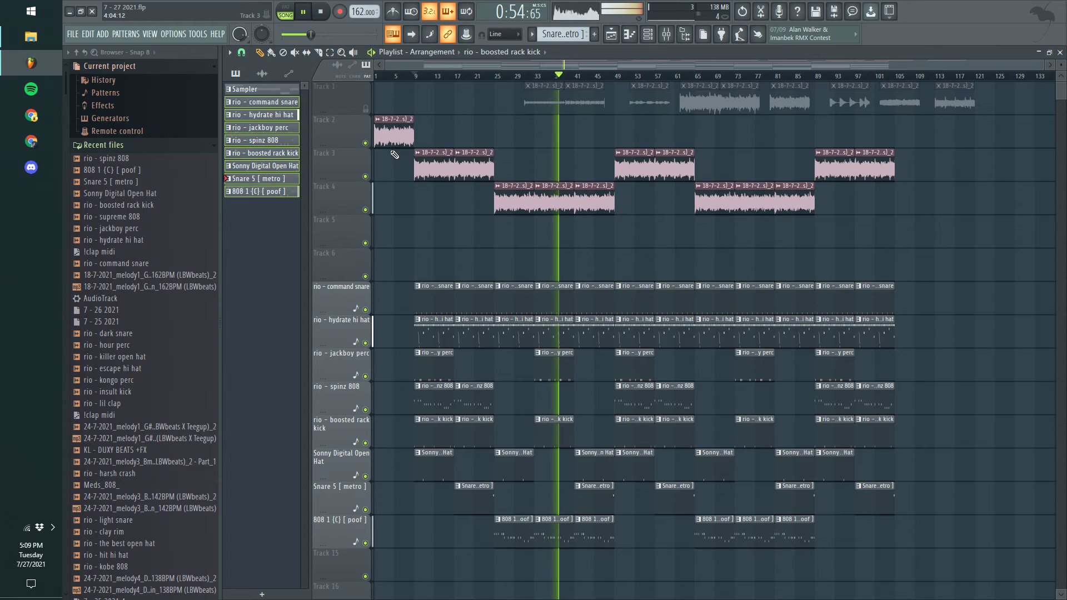
Make the opening Track 2 melody slice unique and place a copy of it at bar 105 on Track 2.
{"action": "right_click", "coordinate": [383, 120]}
{"action": "left_click", "coordinate": [399, 195]}
{"action": "left_click", "coordinate": [912, 131]}
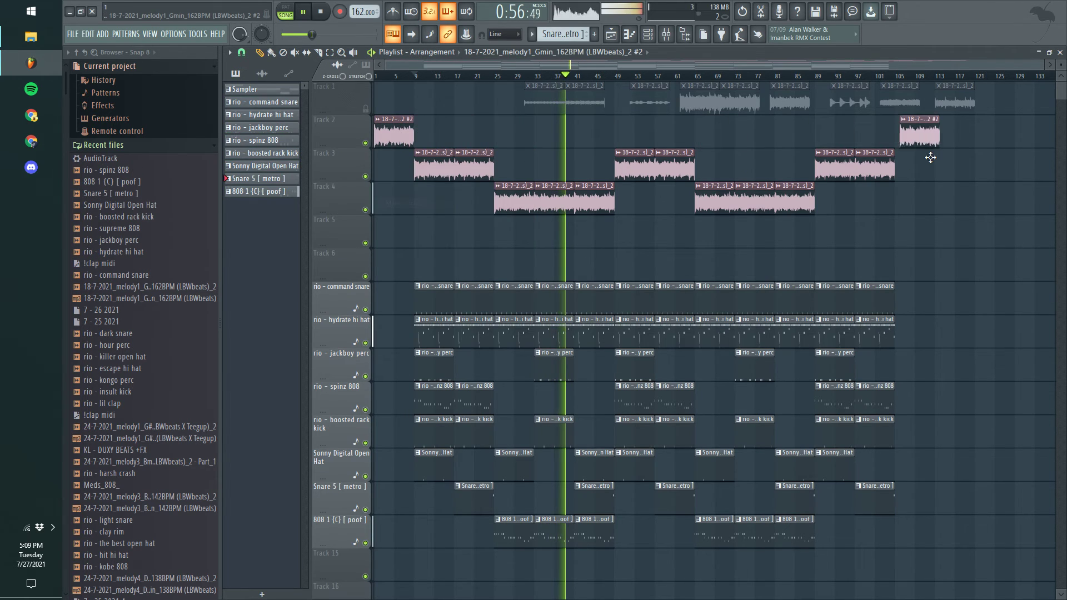
{"action": "left_click_drag", "start_coordinate": [920, 158], "coordinate": [924, 149]}
Route the unique melody clip to mixer track 2 and open the mixer.
{"action": "double_click", "coordinate": [920, 136]}
{"action": "scroll", "coordinate": [628, 225], "scroll_direction": "up", "scroll_amount": 1}
{"action": "key", "text": "F9"}
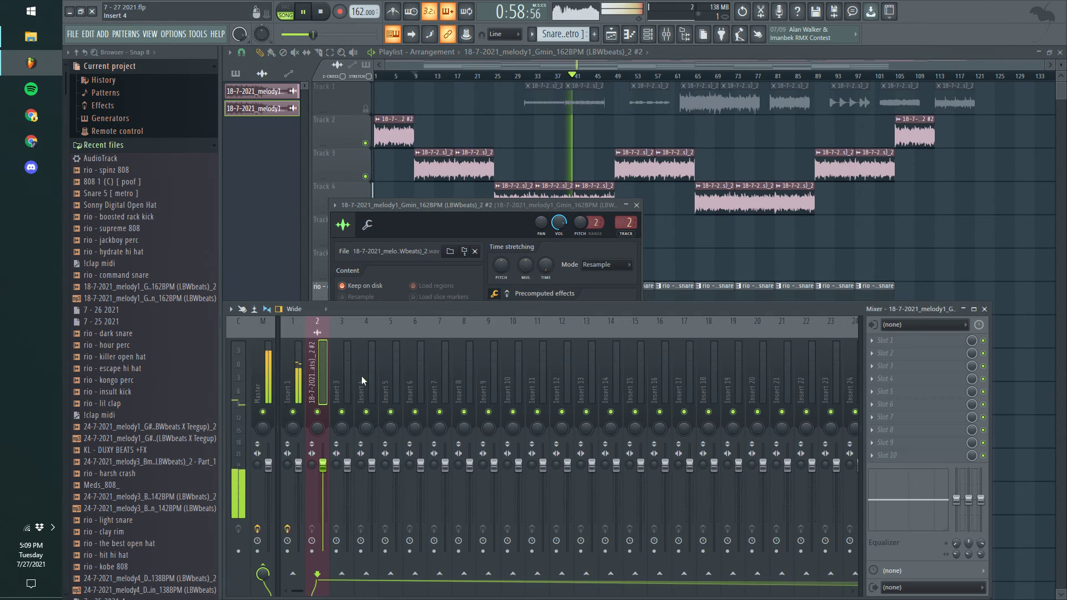
Copy the mixer track state of Insert 1 with its effects onto Insert 2, and restart playback from bar 1.
{"action": "right_click", "coordinate": [301, 368]}
{"action": "mouse_move", "coordinate": [356, 367]}
{"action": "left_click_drag", "start_coordinate": [458, 322], "coordinate": [320, 367]}
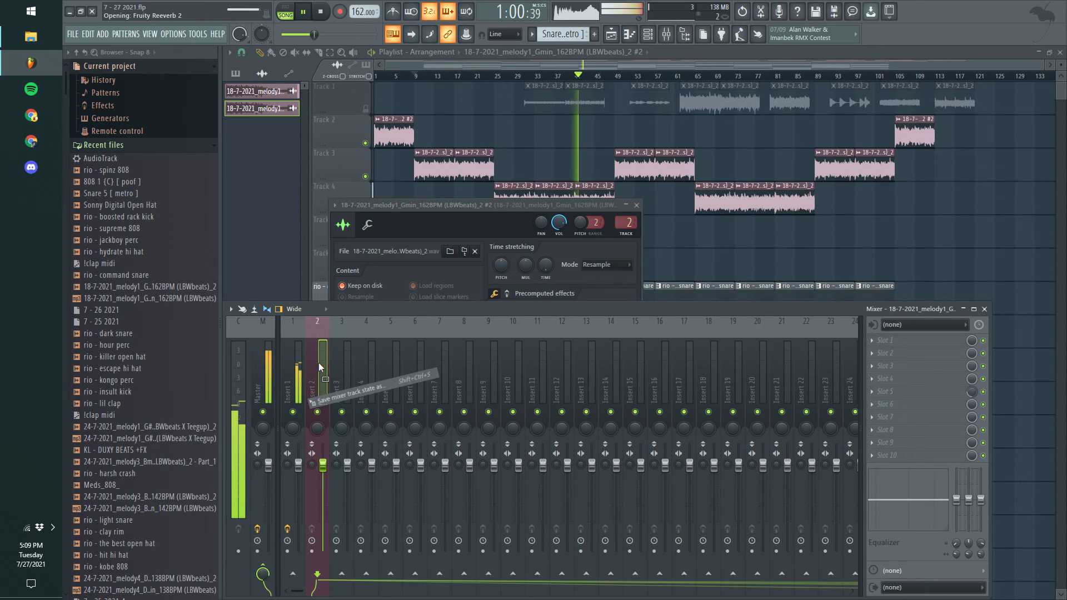
{"action": "right_click", "coordinate": [806, 259]}
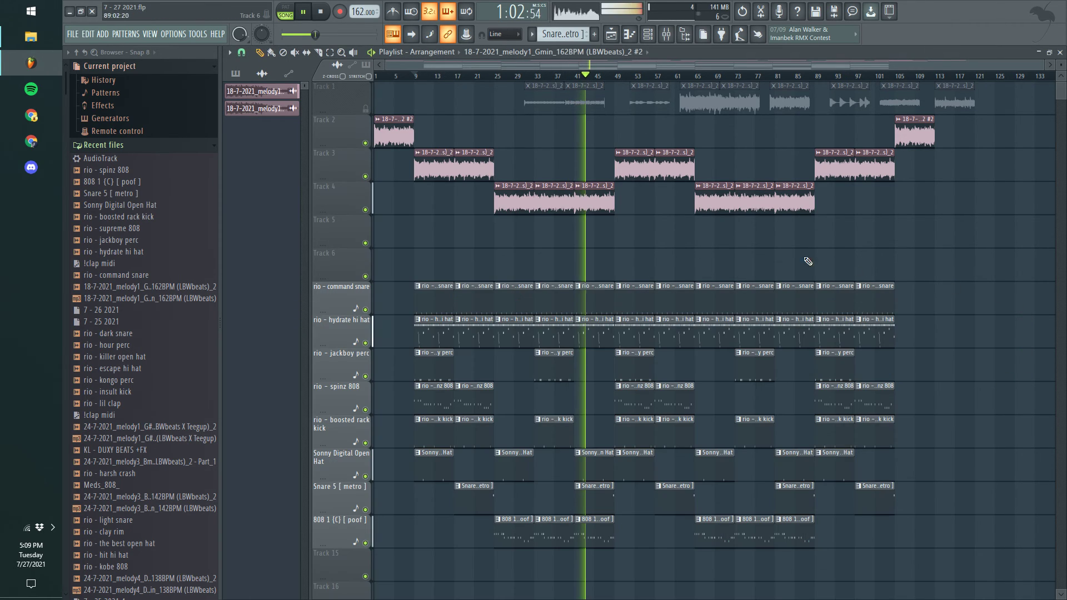
{"action": "left_click", "coordinate": [375, 75]}
Route the drum channels from rio - command snare to 808 1 (C) [ poof ] to consecutive mixer tracks starting at Insert 3.
{"action": "key", "text": "F9"}
{"action": "left_click", "coordinate": [270, 356]}
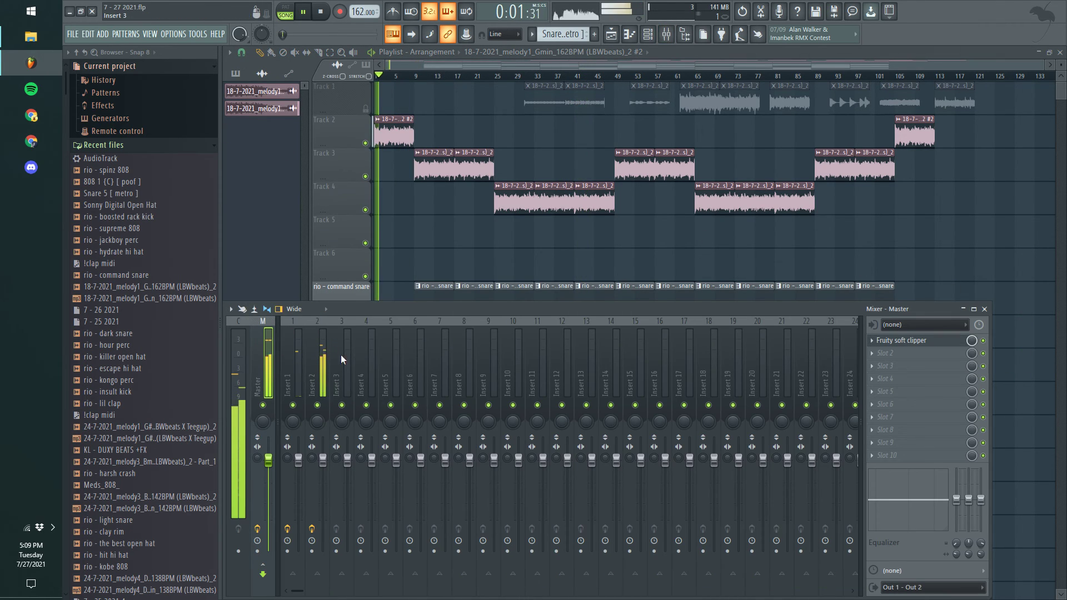
{"action": "key", "text": "F6"}
{"action": "key", "text": "ctrl+l"}
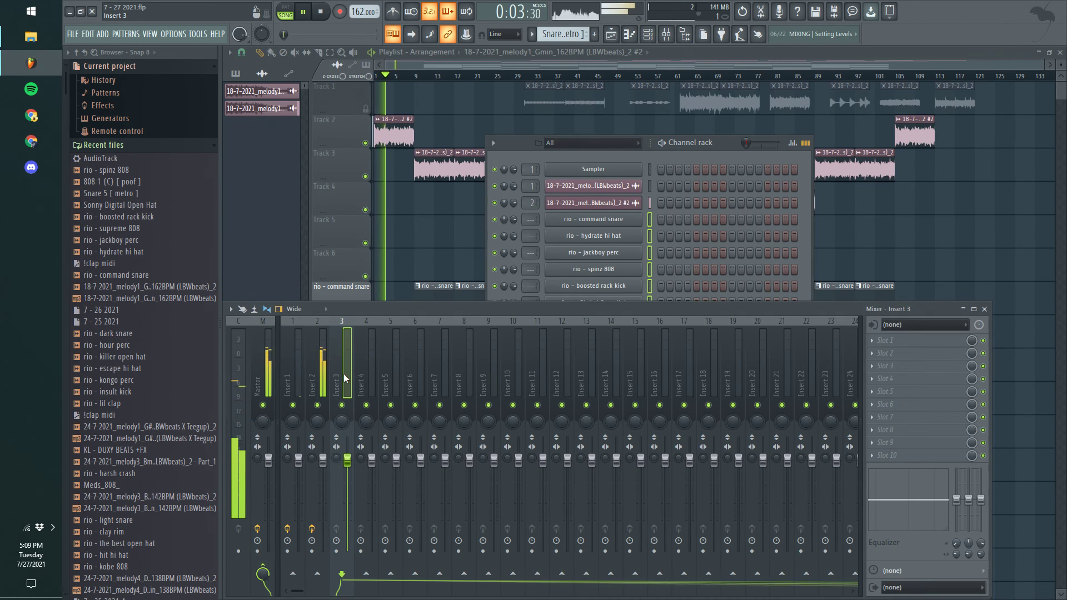
Select mixer tracks 1 to 10 and lower their volume faders together.
{"action": "left_click", "coordinate": [510, 377]}
{"action": "left_click_drag", "start_coordinate": [510, 378], "coordinate": [291, 378]}
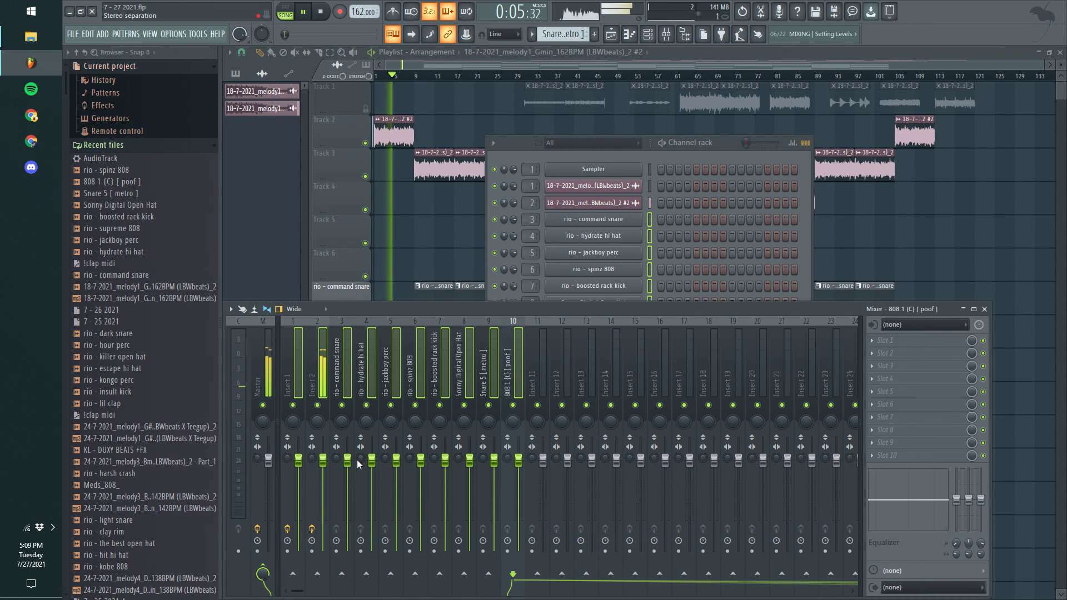
{"action": "left_click_drag", "start_coordinate": [348, 461], "coordinate": [348, 509]}
Solo mixer Insert 2, select the Master track and open the options of Insert 2's volume fader.
{"action": "right_click", "coordinate": [318, 405]}
{"action": "left_click", "coordinate": [268, 383]}
{"action": "right_click", "coordinate": [329, 482]}
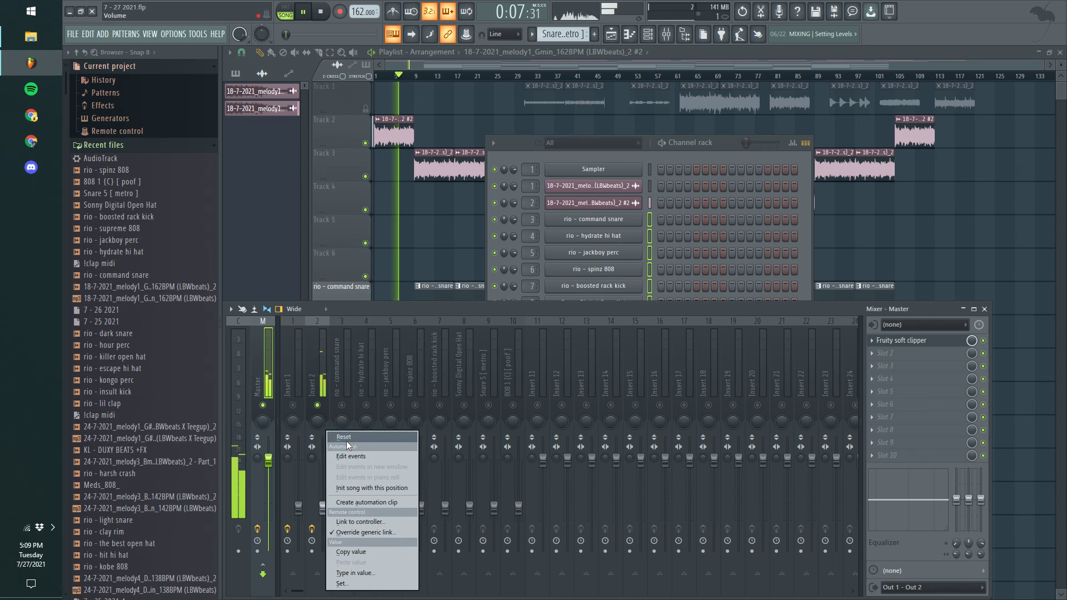